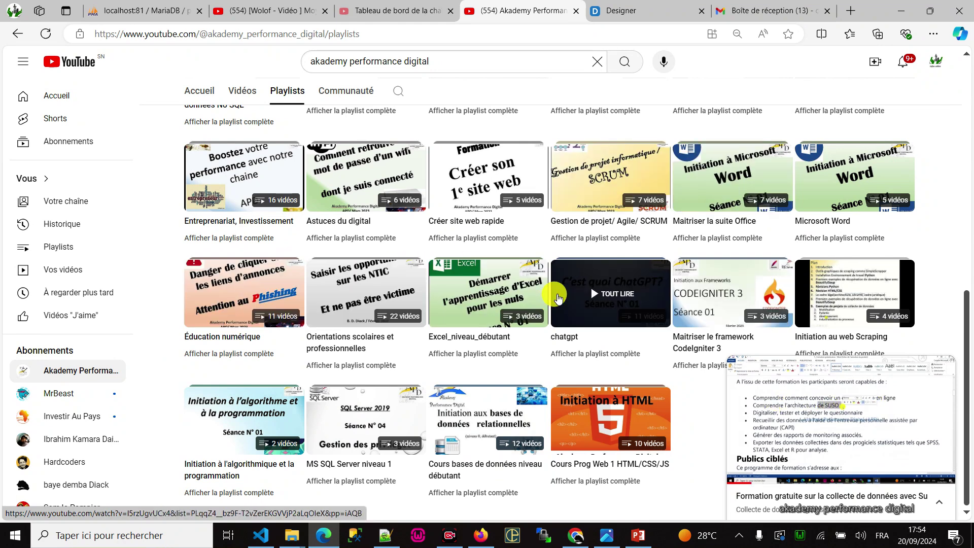
Scroll the Akademy Performance Digital Playlists page back to the top to show the channel banner.
scroll(634, 329, up, 2)
scroll(638, 326, up, 8)
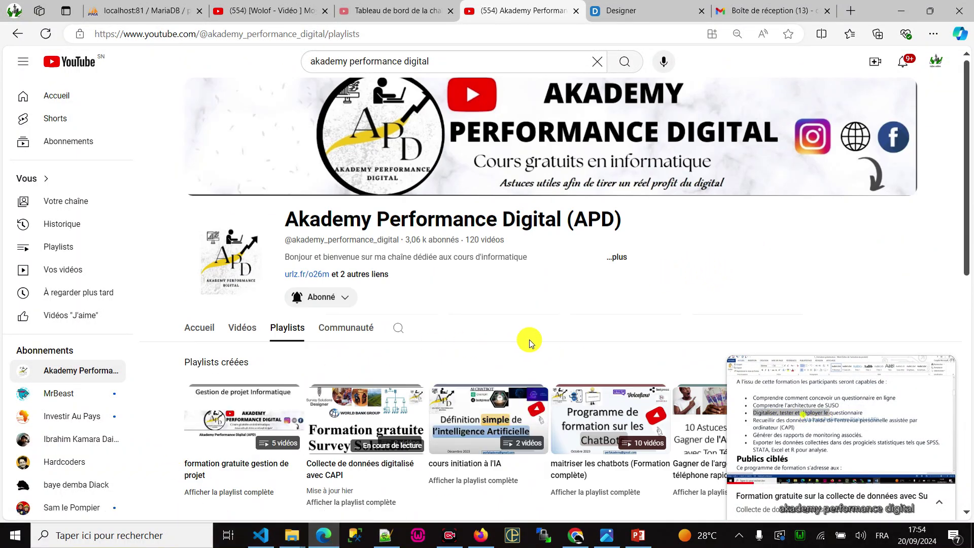
Copy the Survey Solutions Designer address from the browser's address bar.
click(630, 12)
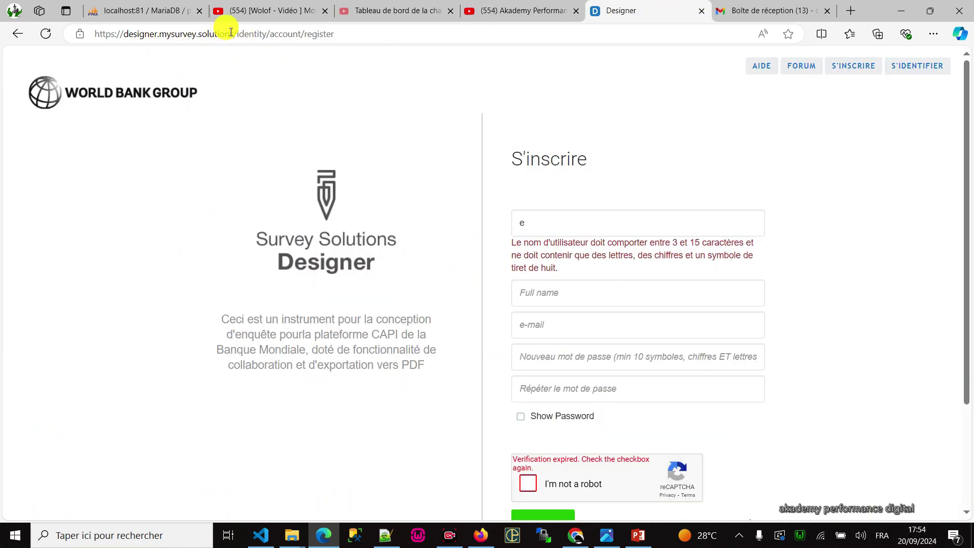
drag(229, 33, 11, 34)
key(ctrl+c)
click(386, 536)
key(ctrl+n)
key(ctrl+v)
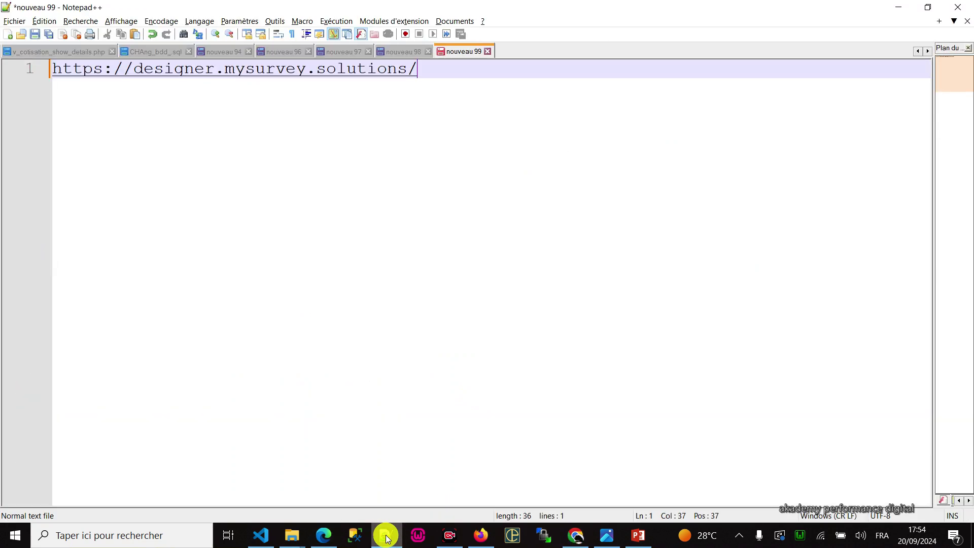
ctrl+scroll(432, 392, up, 4)
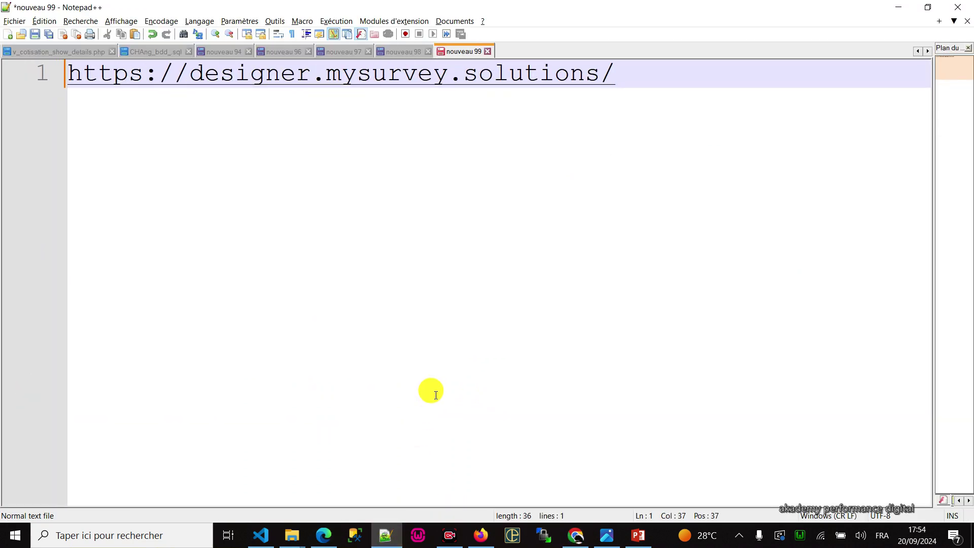
key(Home)
key(Return)
key(Return)
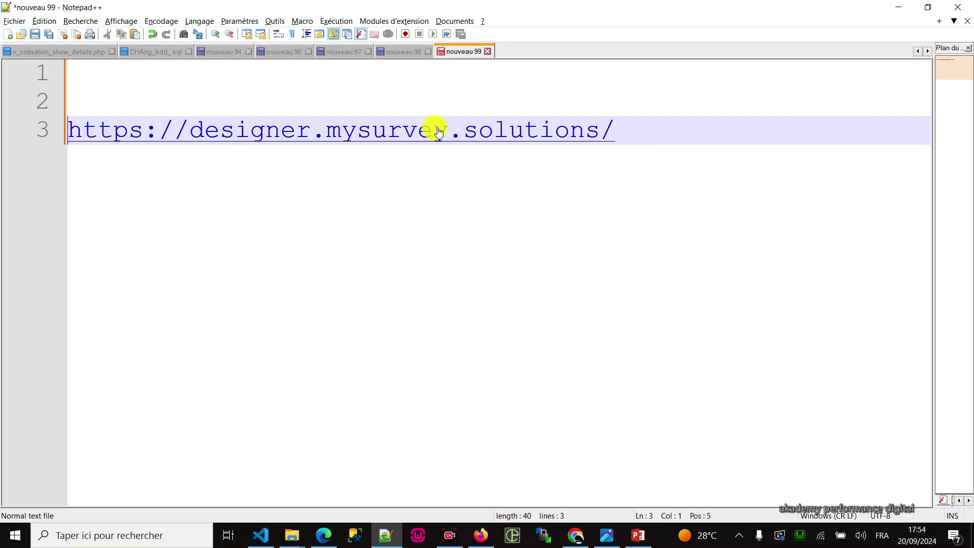
right_click(480, 536)
Search Bing for 'designer survey solutions' and open the Welcome to Survey Solutions result.
click(321, 534)
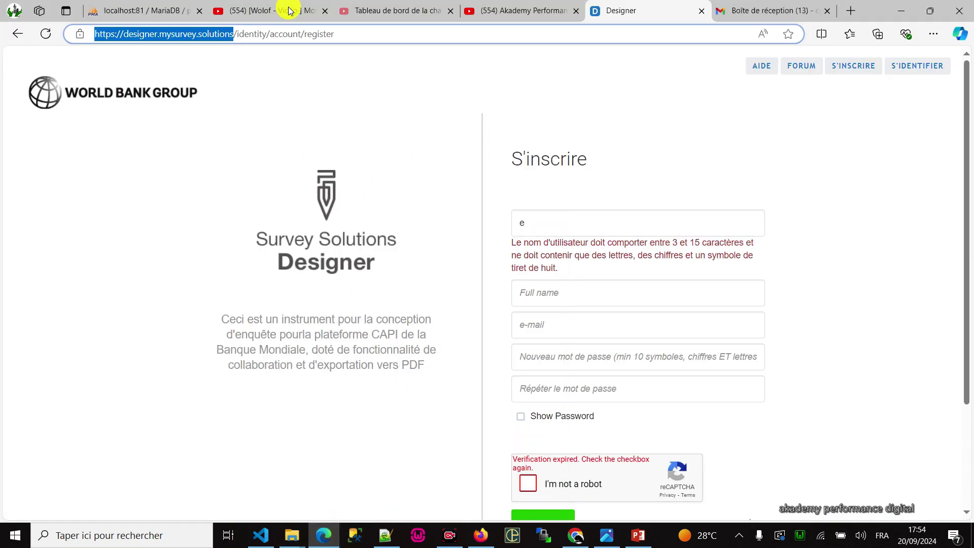
key(ctrl+a)
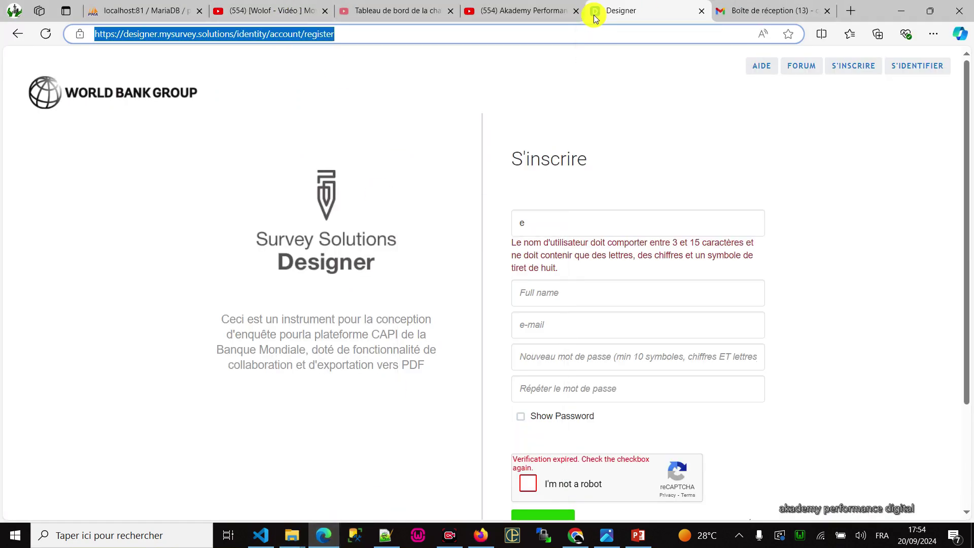
text(des)
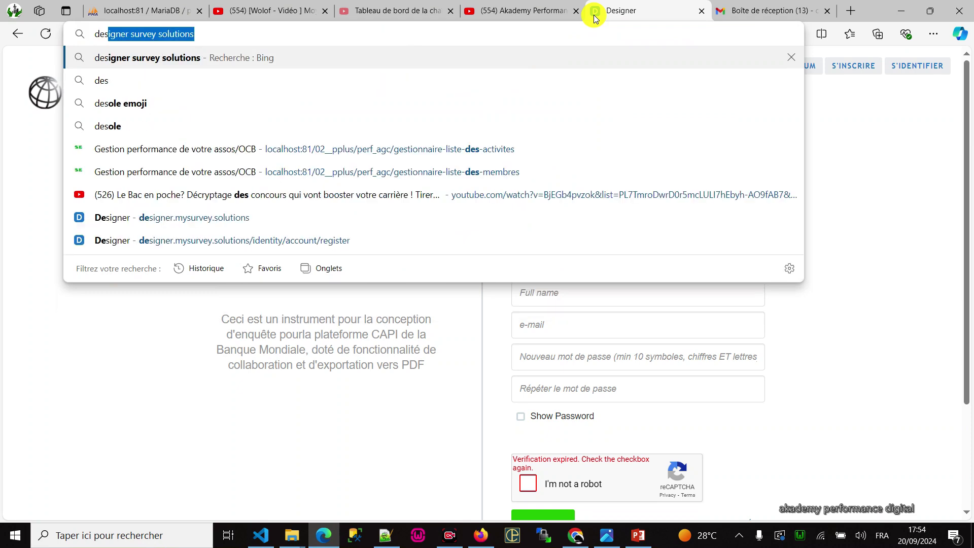
key(Return)
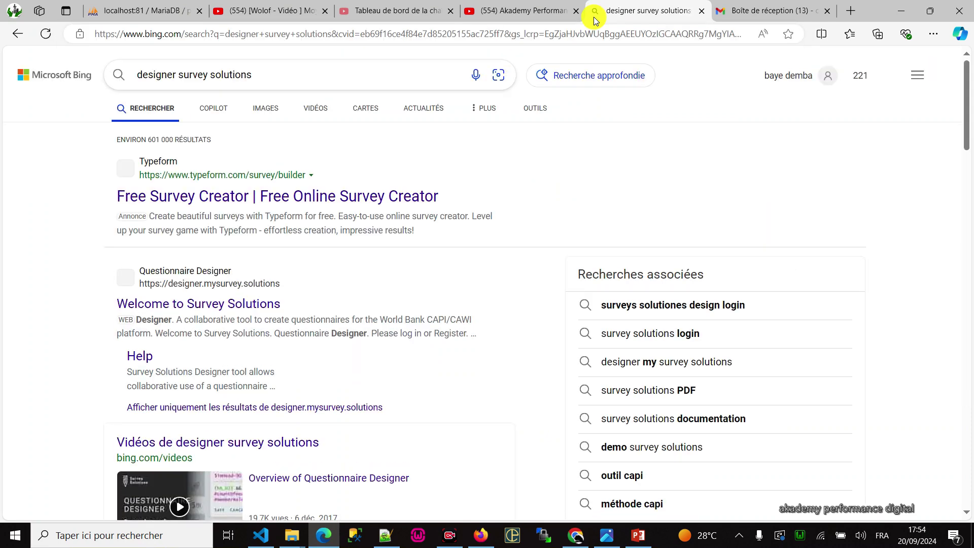
click(213, 304)
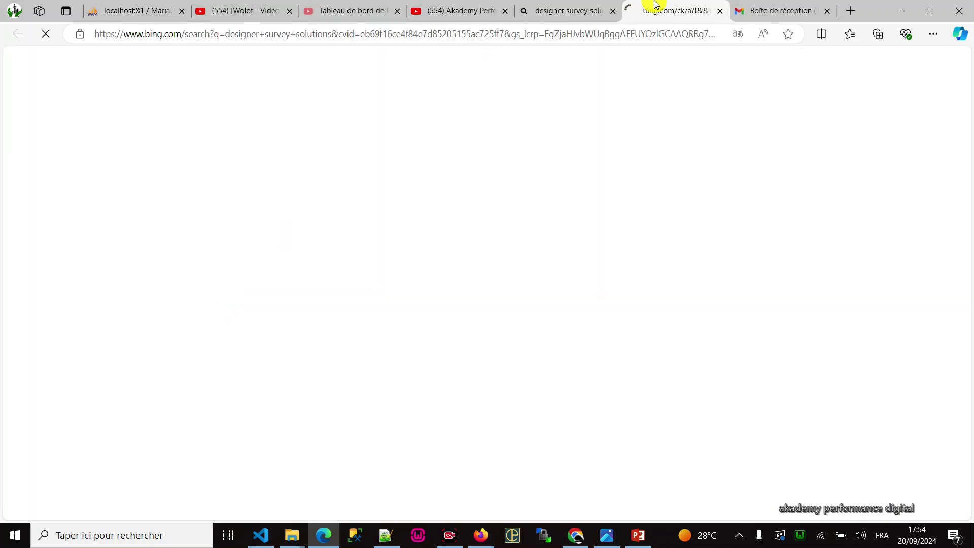
Select the account e-mail address in the mail inbox, then return to the Designer login page.
click(777, 10)
drag(224, 27, 94, 26)
click(702, 12)
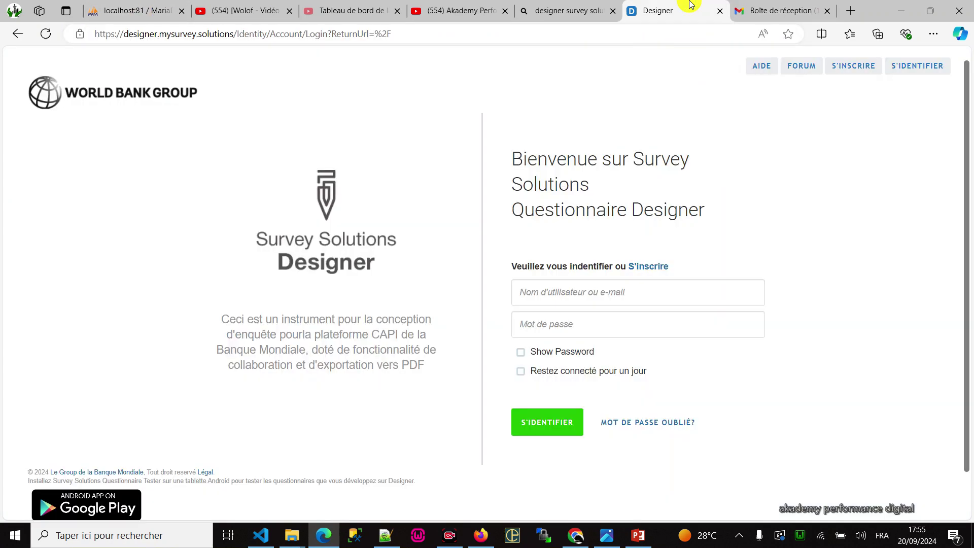
Open the S'inscrire account registration form, dismissing the autofill suggestions.
click(573, 292)
click(764, 222)
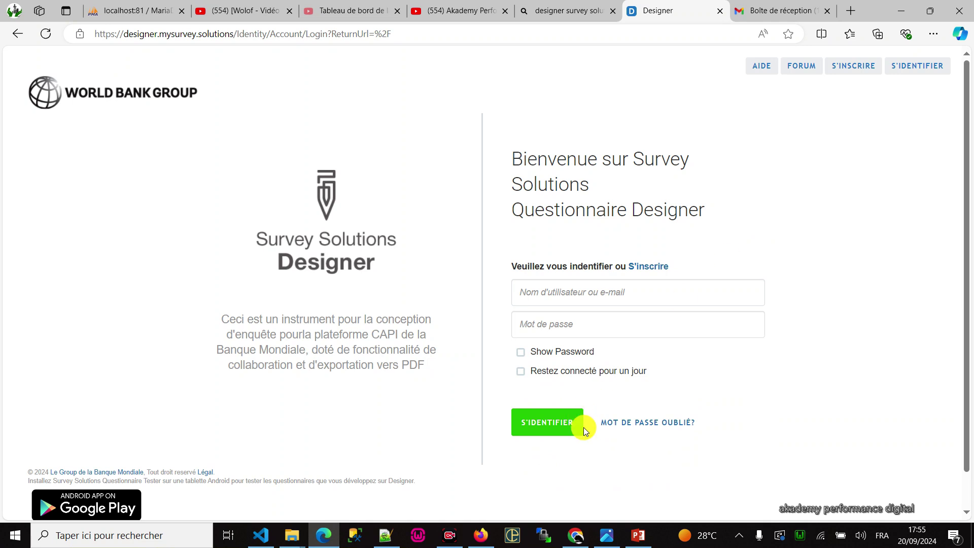
click(656, 265)
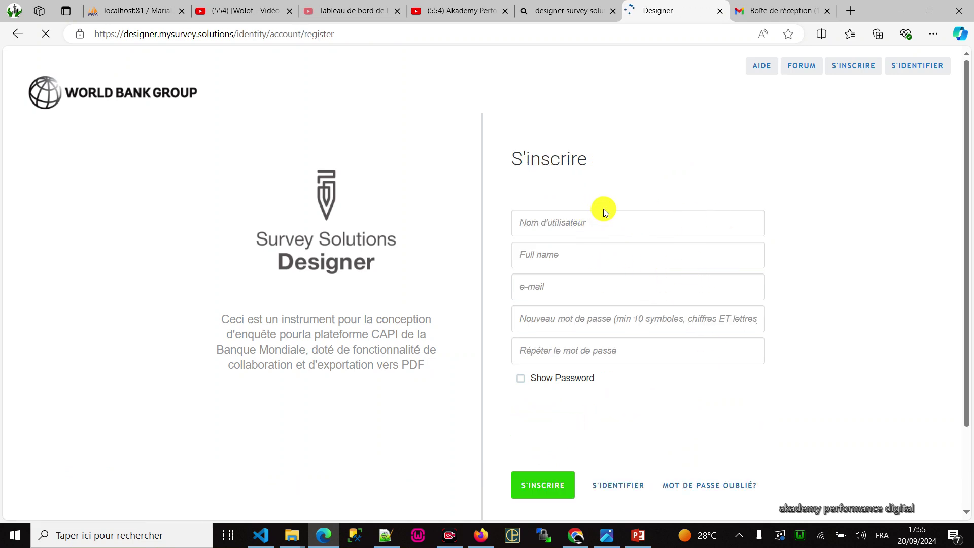
click(591, 217)
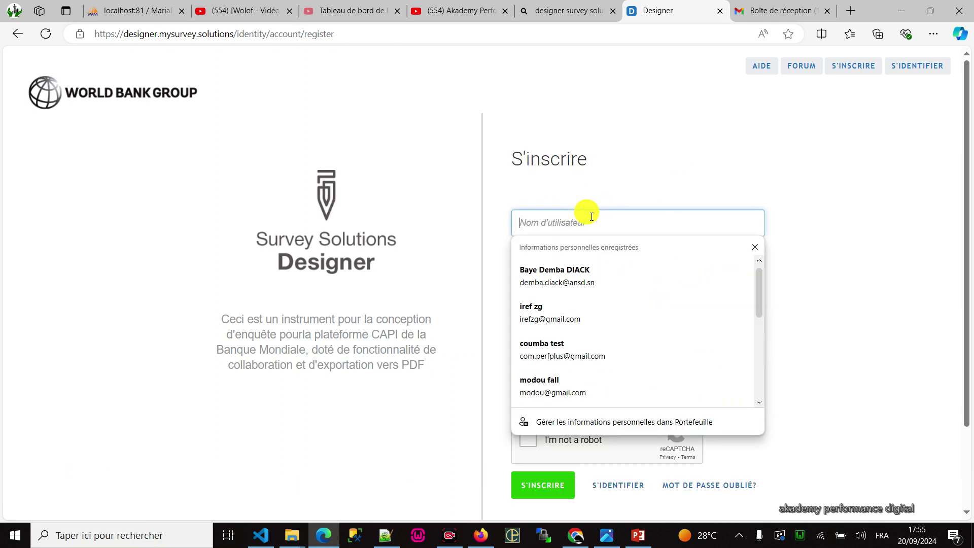
click(874, 198)
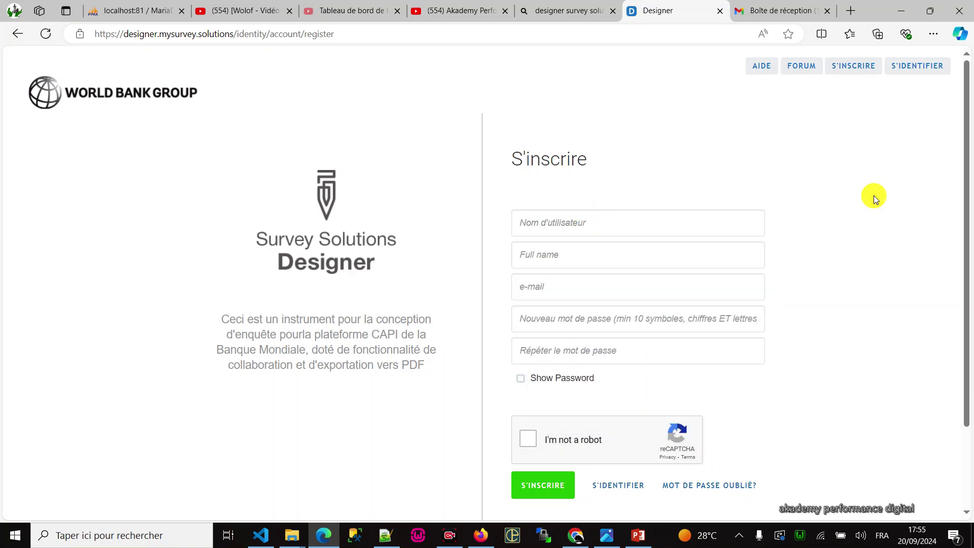
Enter a username, the account full name and the saved e-mail address in the form.
click(601, 219)
text(perfakademy)
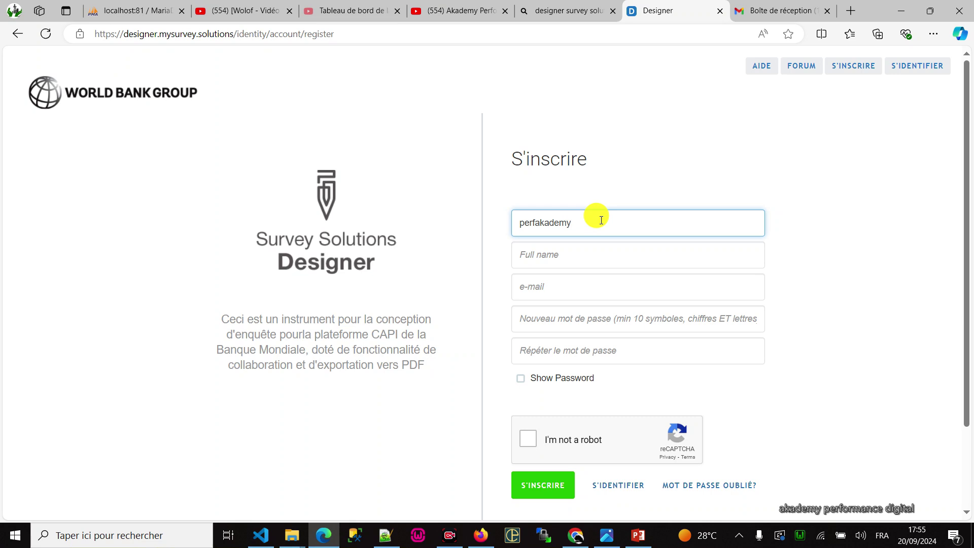
key(Tab)
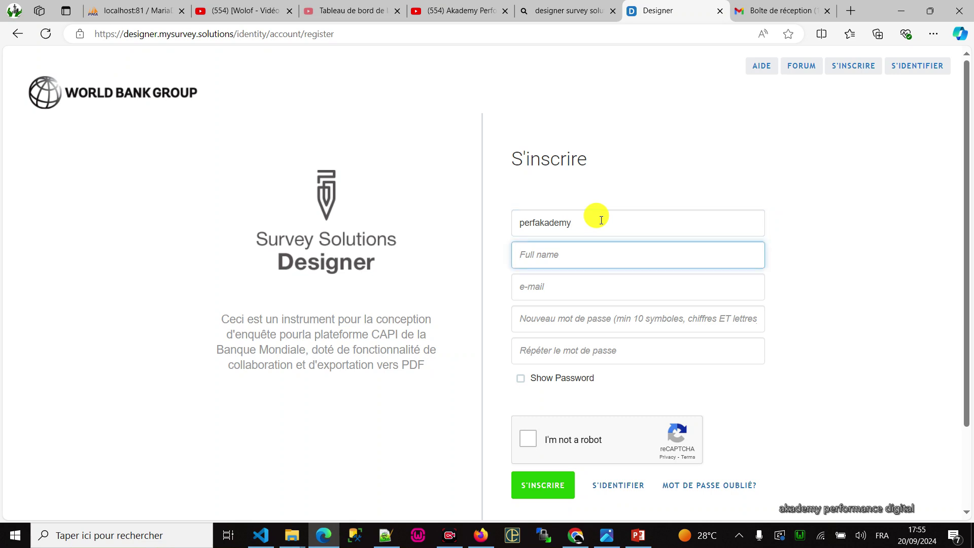
text(Demba)
key(shift+Tab)
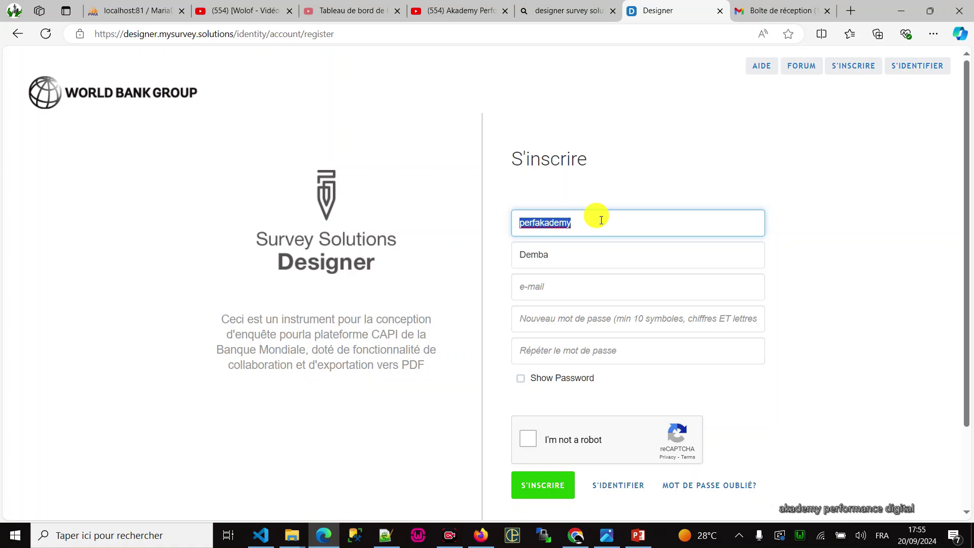
click(590, 253)
text(Diack)
key(Tab)
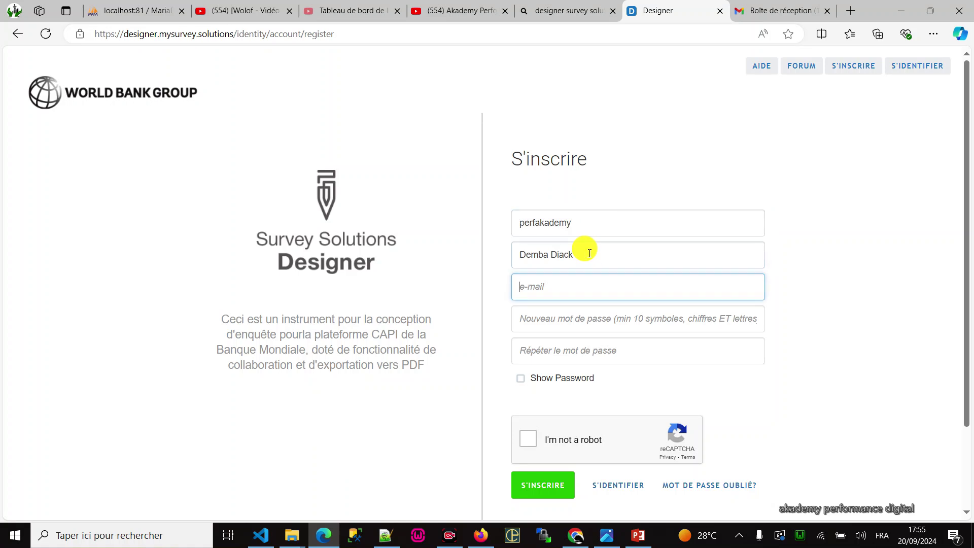
key(ctrl+v)
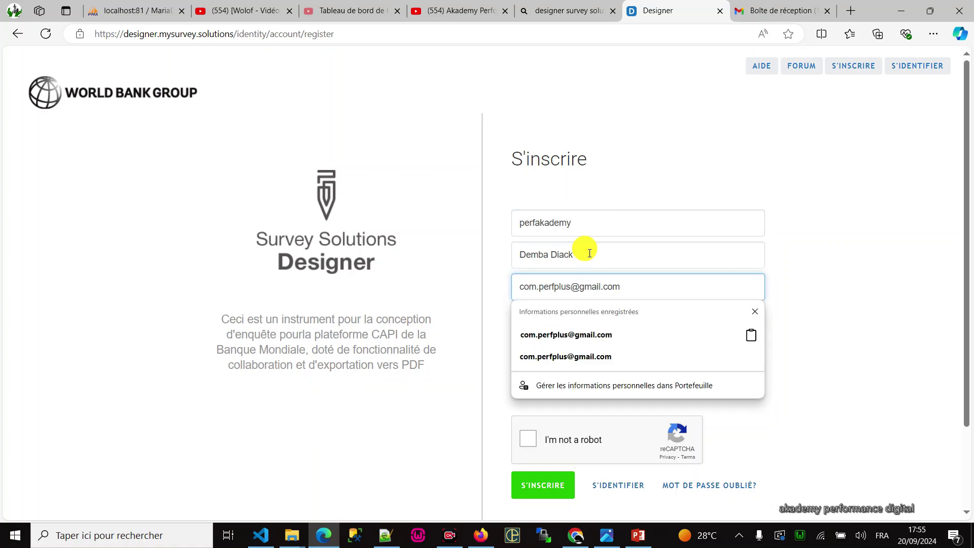
drag(582, 245, 419, 234)
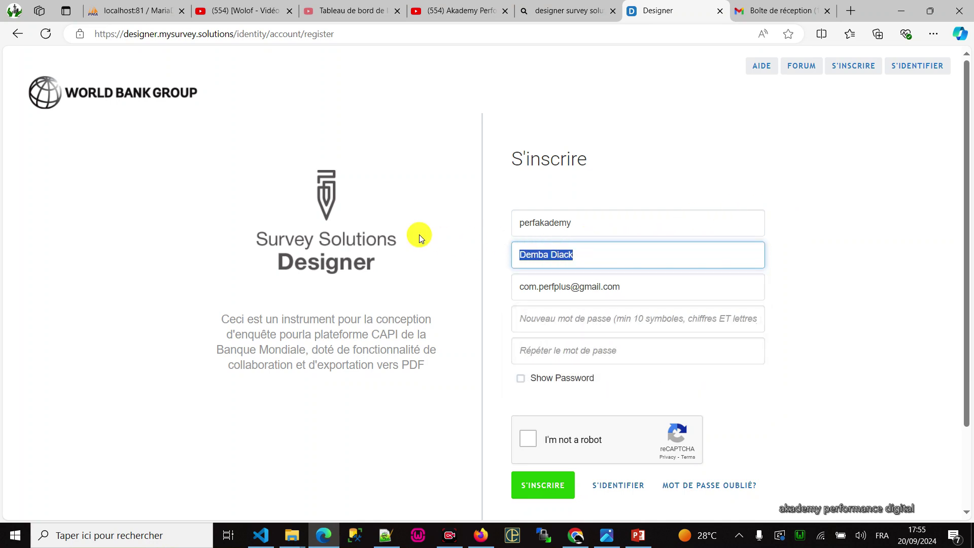
text(Akade)
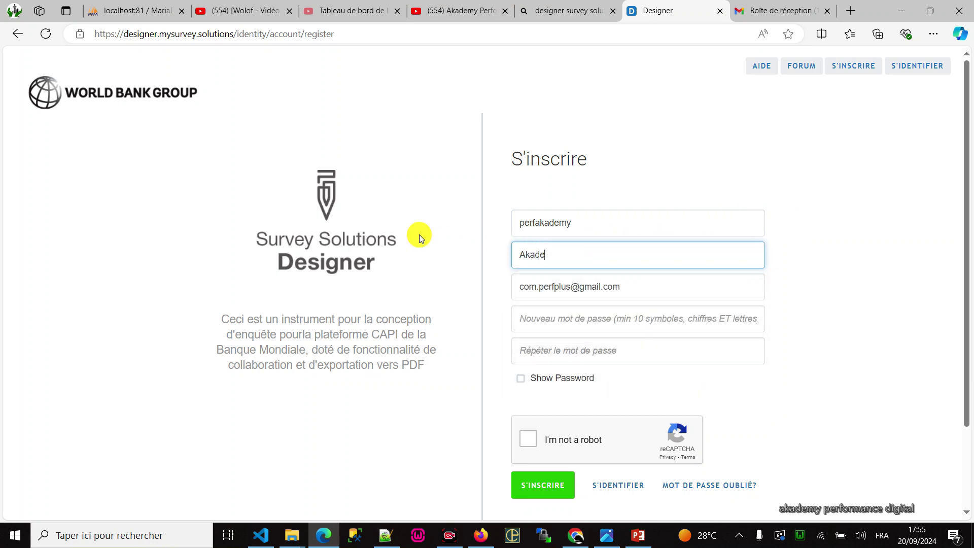
text(my Perf Plus)
Type the account password and its confirmation.
click(601, 324)
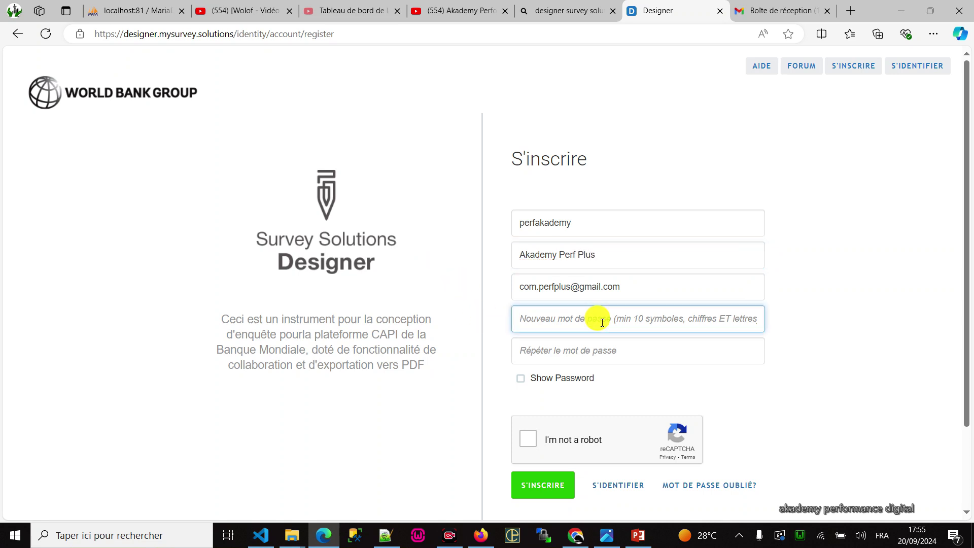
text(A)
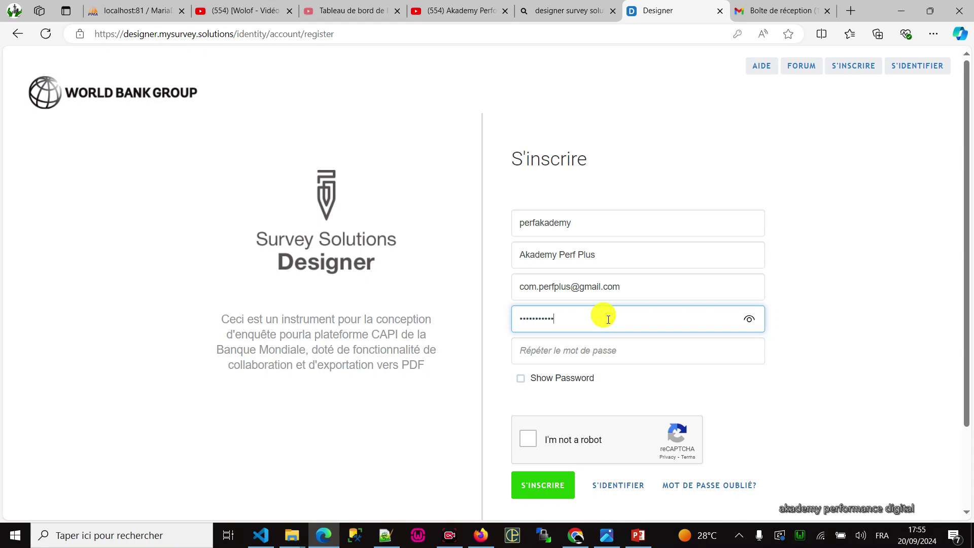
key(Tab)
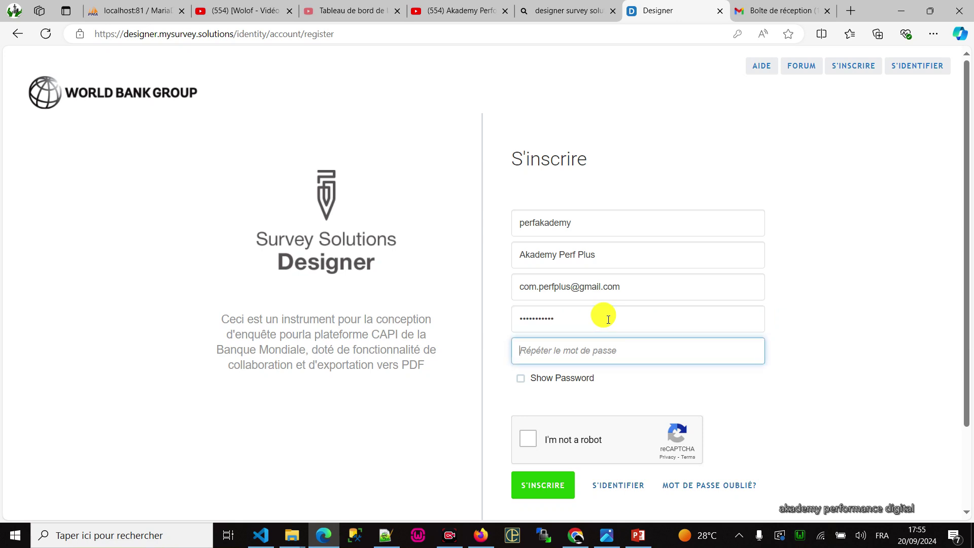
text(A)
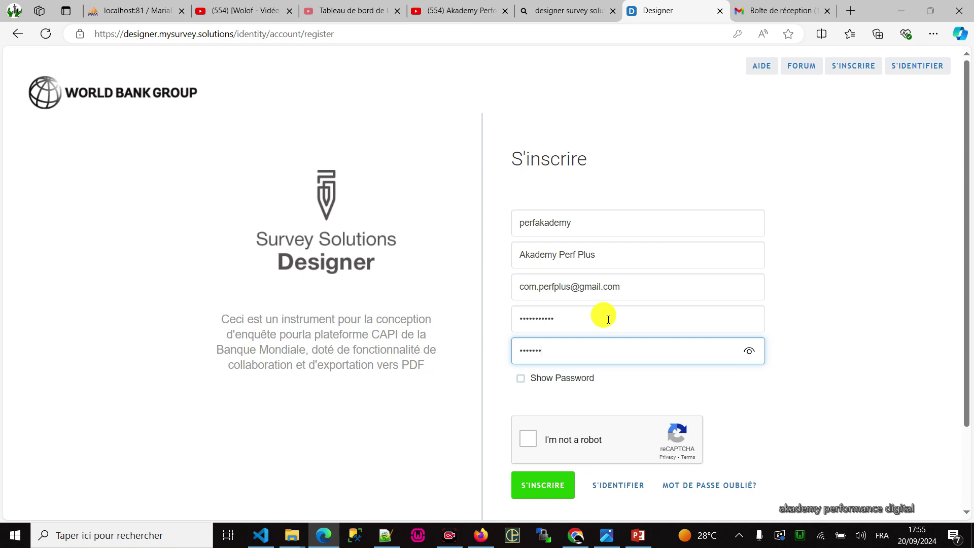
key(BackSpace)
key(BackSpace)
key(BackSpace)
key(BackSpace)
key(BackSpace)
key(BackSpace)
key(BackSpace)
key(BackSpace)
text(A)
Pass reCAPTCHA, submit with S'INSCRIRE, save the password, and return to login.
click(528, 439)
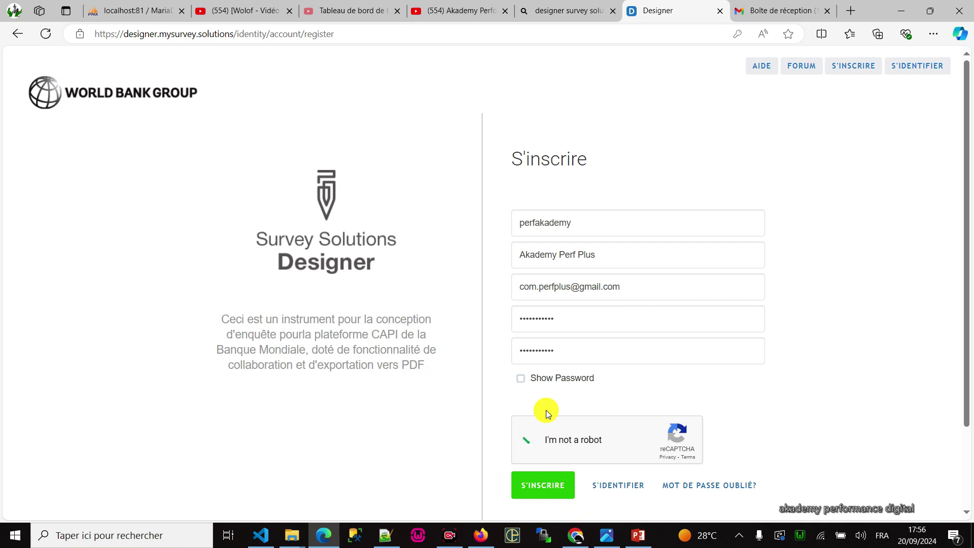
click(544, 486)
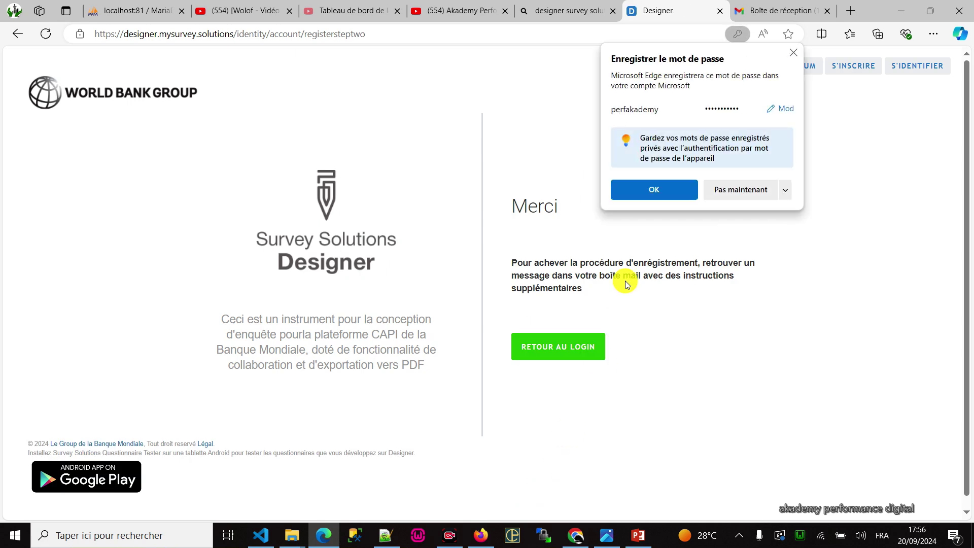
click(669, 188)
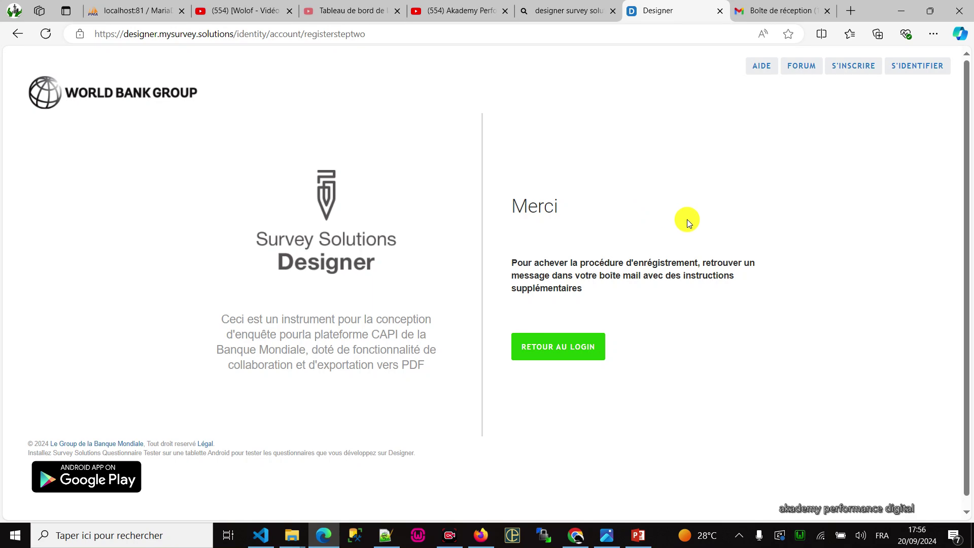
click(558, 347)
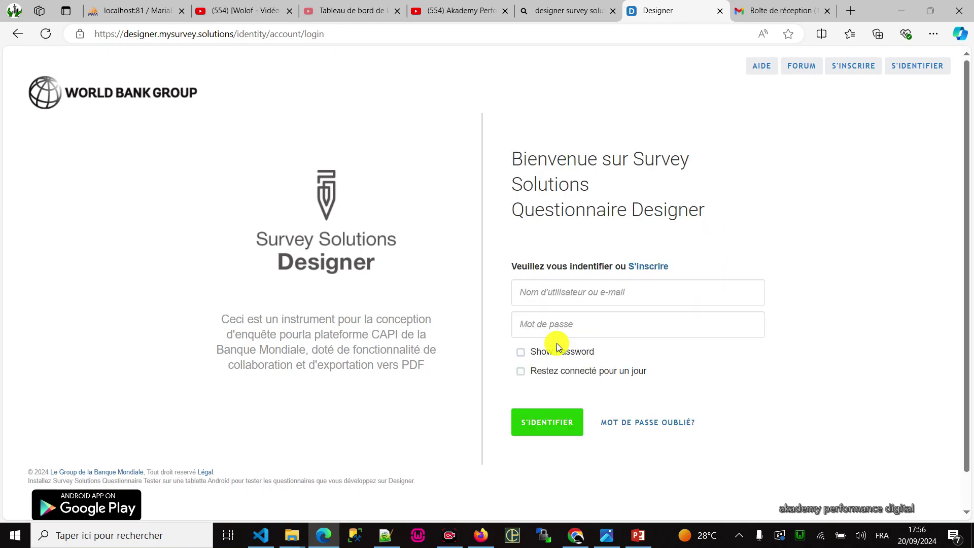
Open the 'Terminer le processus d'enregistrement' e-mail in Gmail and follow its confirmation link.
click(818, 7)
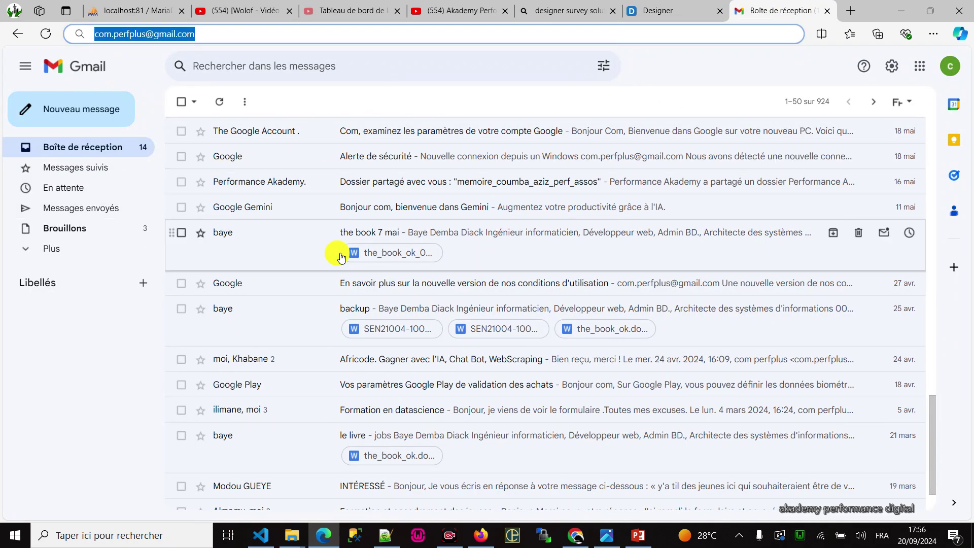
scroll(330, 238, up, 15)
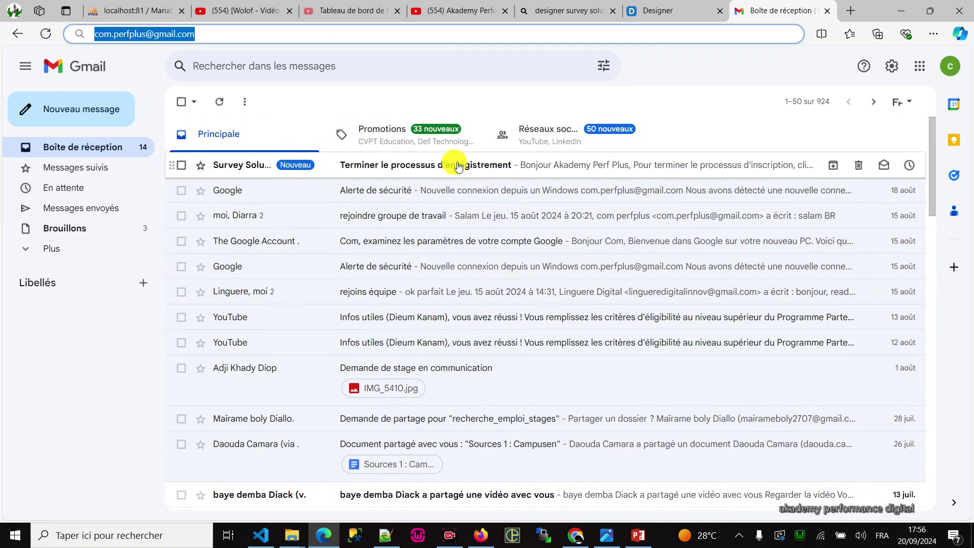
click(442, 165)
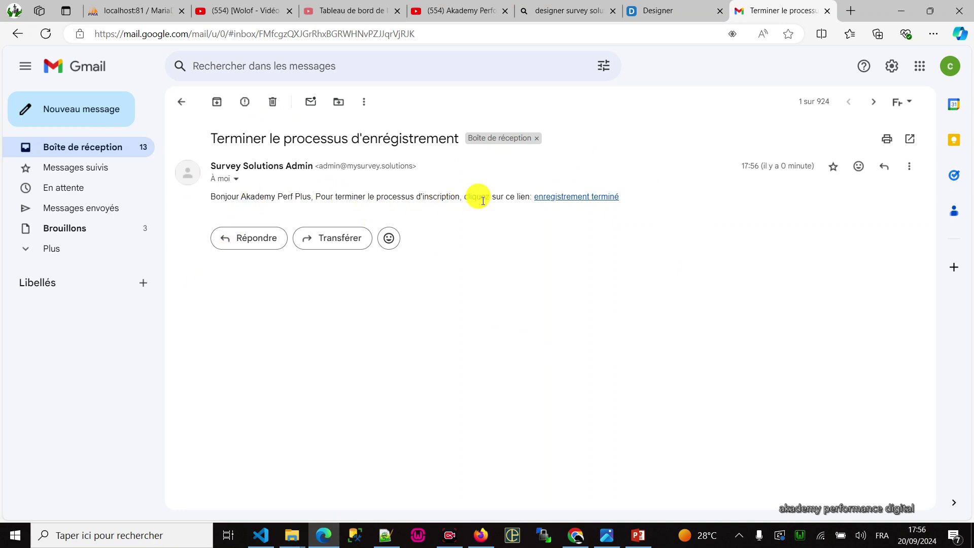
click(560, 197)
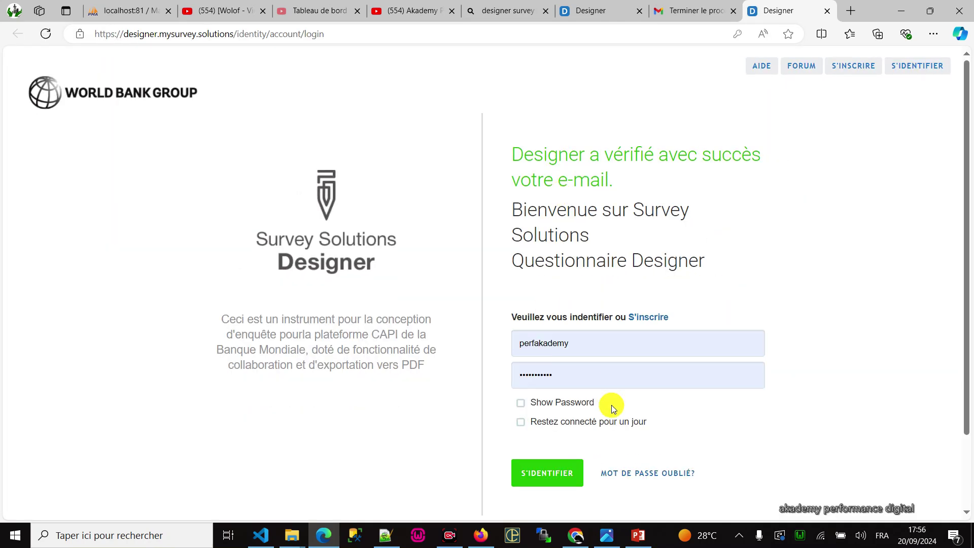
Sign in with 'Restez connecté' ticked, then open CRÉER NOUVEAU and focus the title field.
click(581, 421)
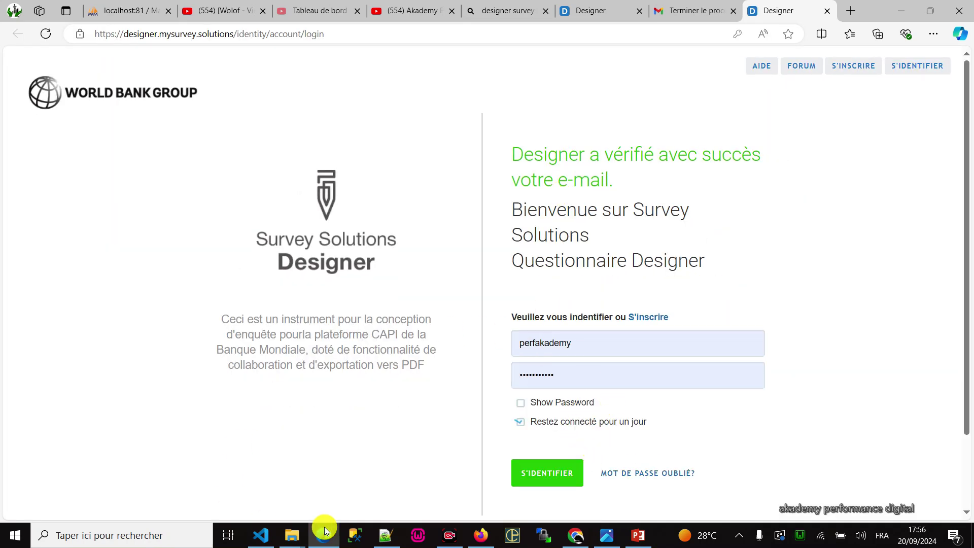
click(541, 476)
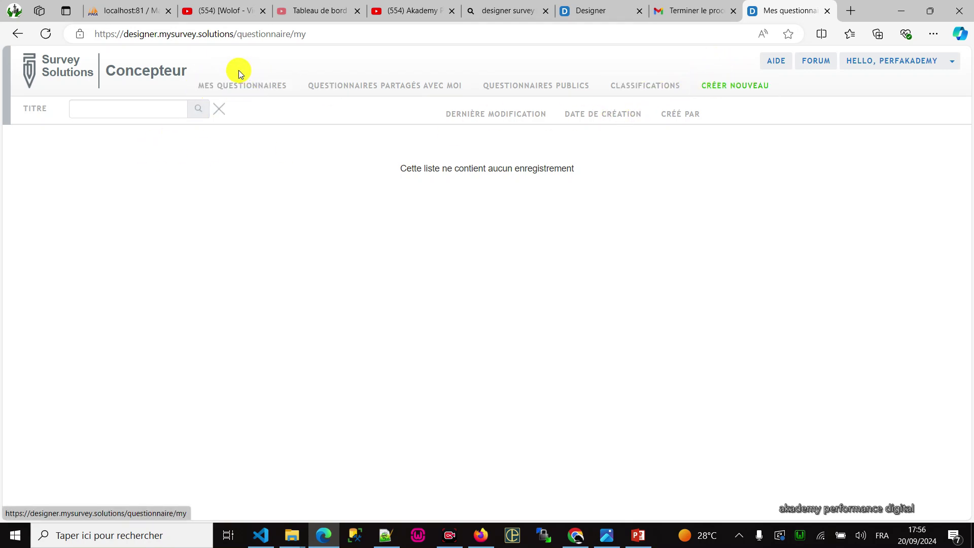
click(351, 82)
click(246, 87)
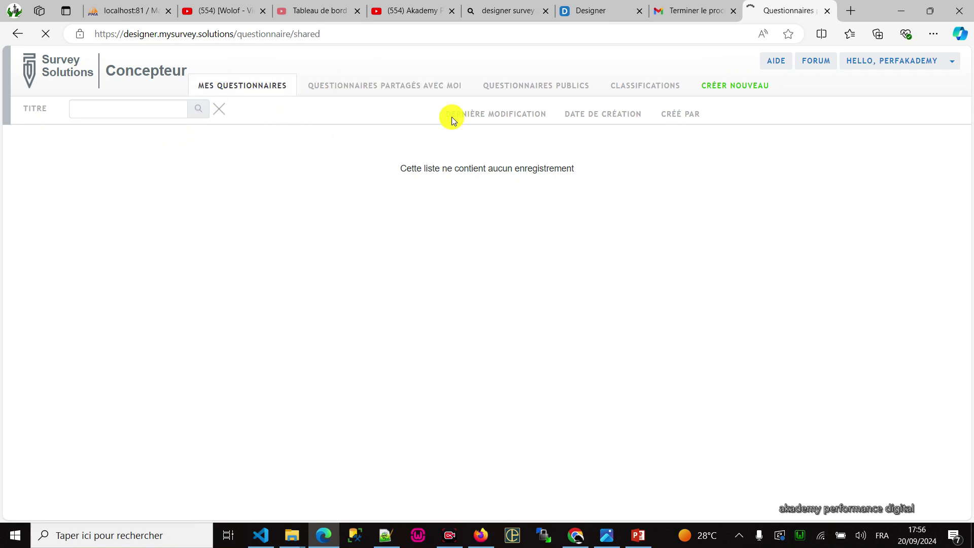
click(732, 90)
click(72, 164)
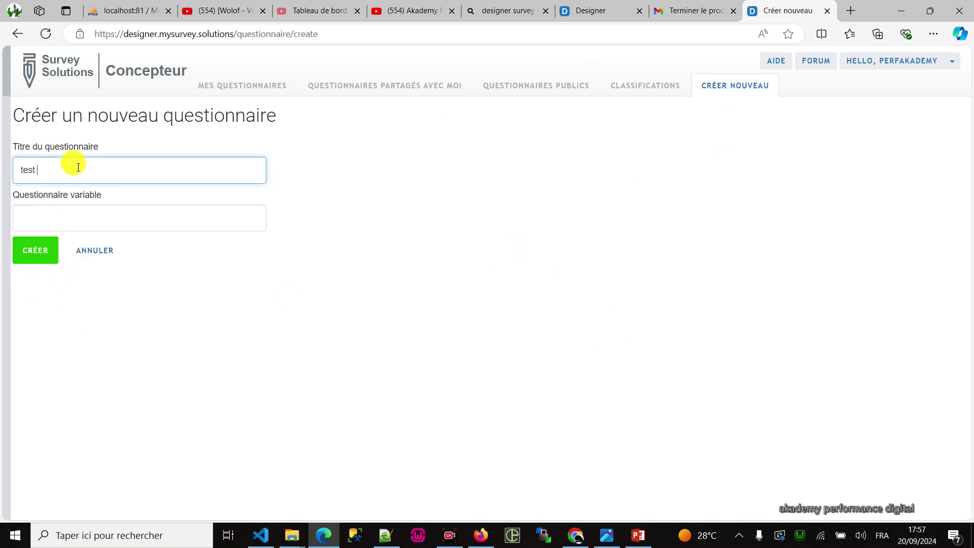
Move to the questionnaire variable field and select the space in the variable name.
key(Tab)
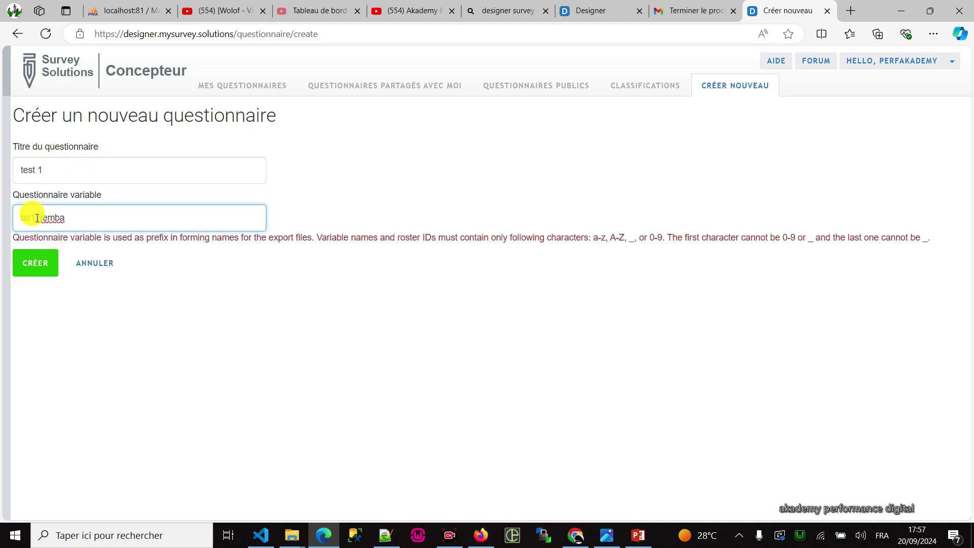
drag(39, 219, 34, 222)
Replace the space with '_', create the 'test 1' questionnaire, and open Nouvelle section.
text(_)
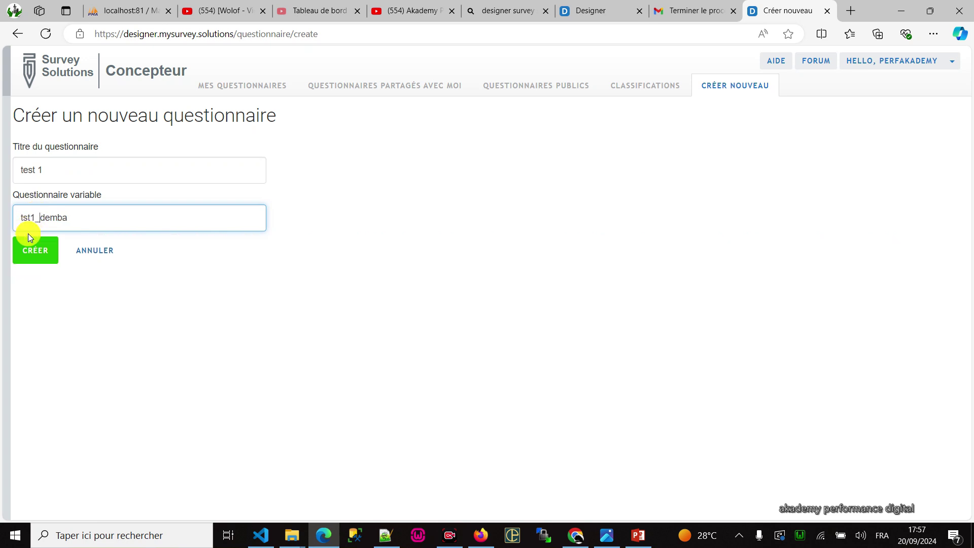
click(38, 248)
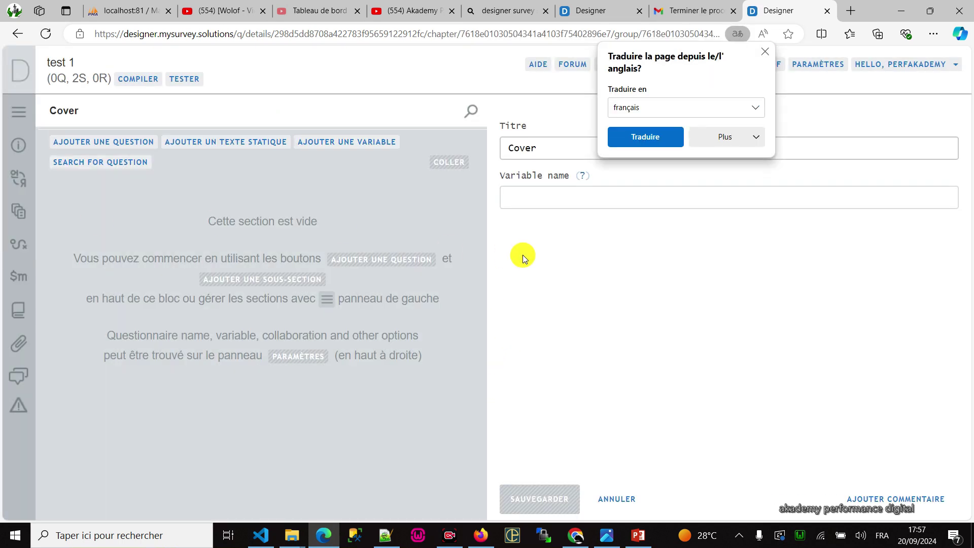
click(19, 113)
click(105, 181)
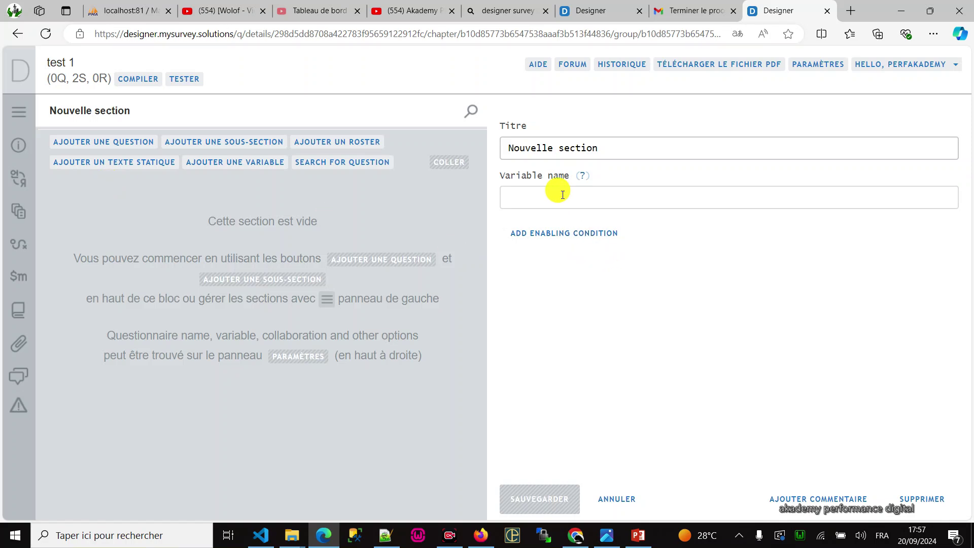
Retitle the section 'identification', save it, and add its first question.
triple_click(594, 148)
text(identification)
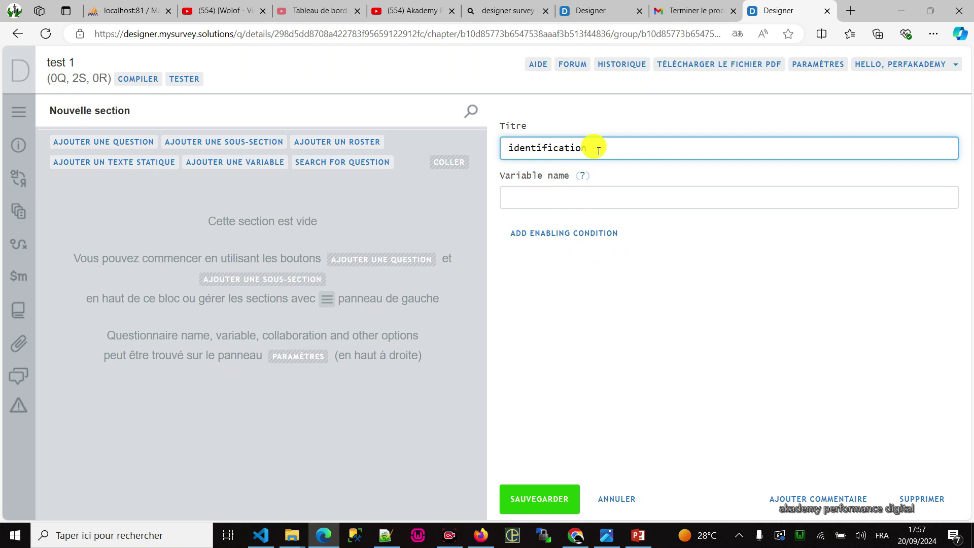
click(118, 140)
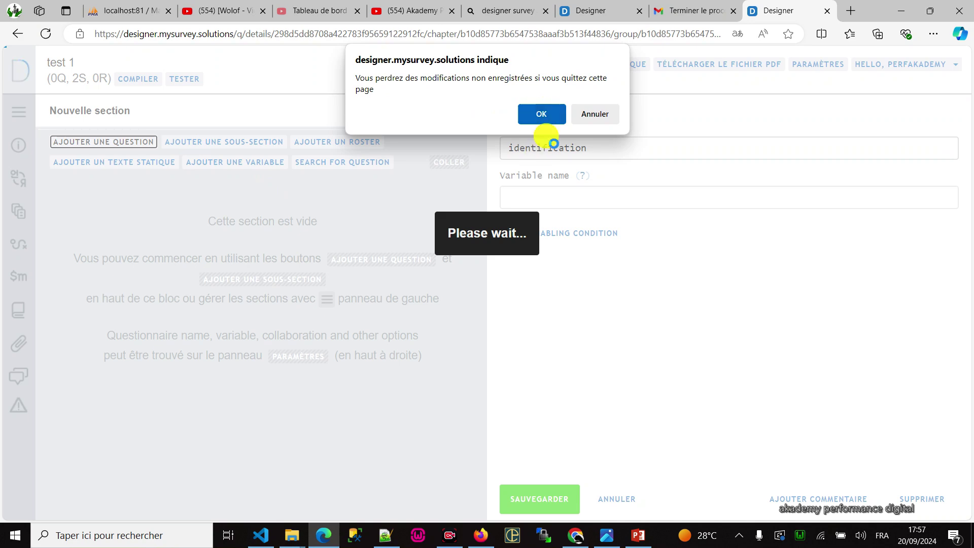
click(591, 114)
click(541, 490)
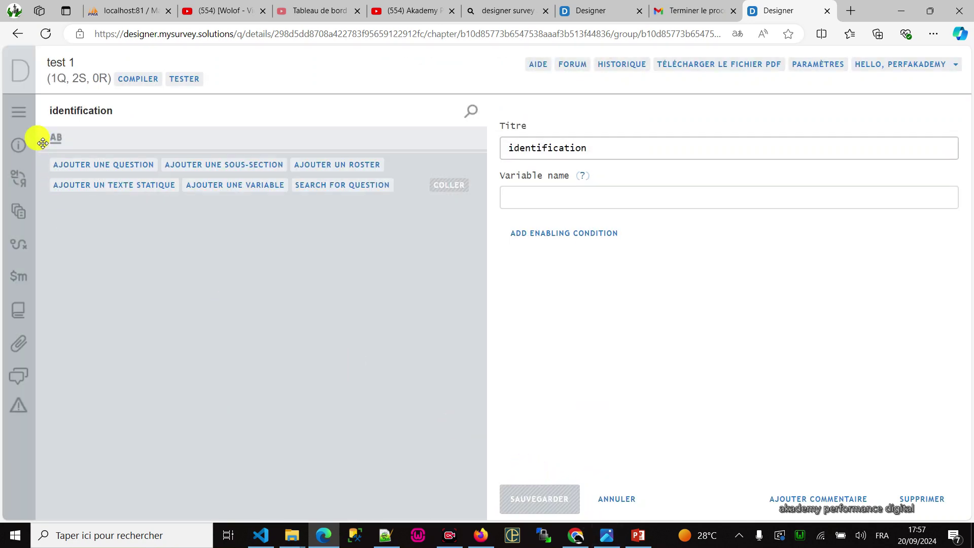
Make the first text question read 'prenom' with variable prenom, and save it.
click(114, 166)
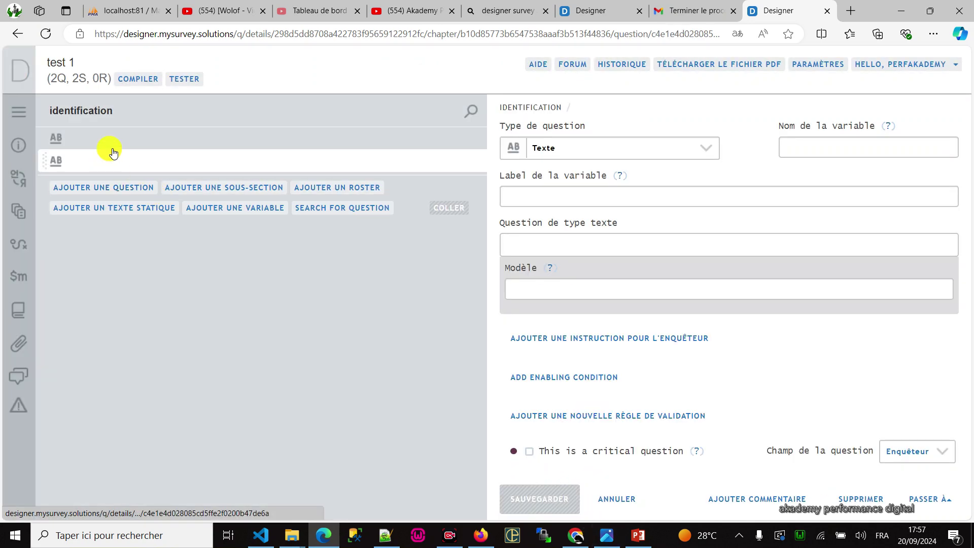
click(113, 145)
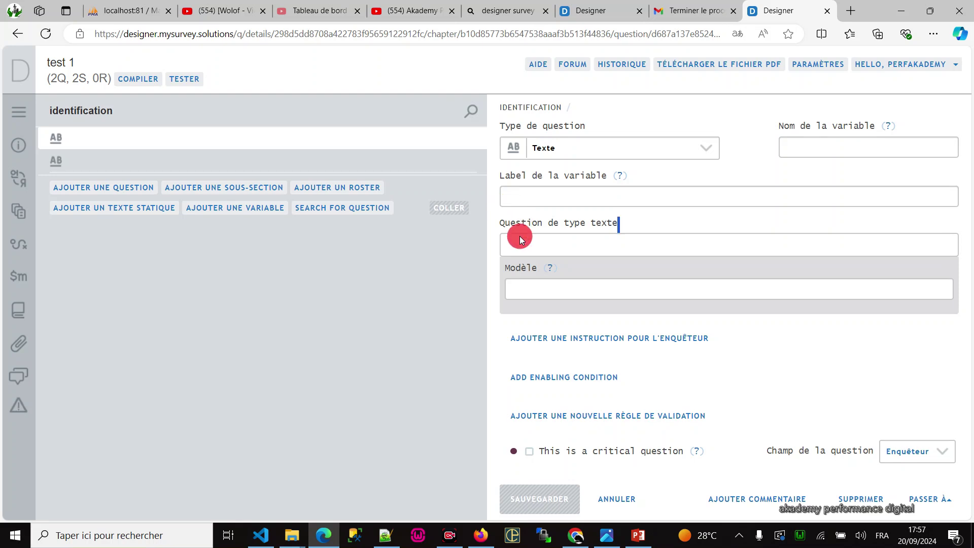
click(520, 243)
text(prenmo)
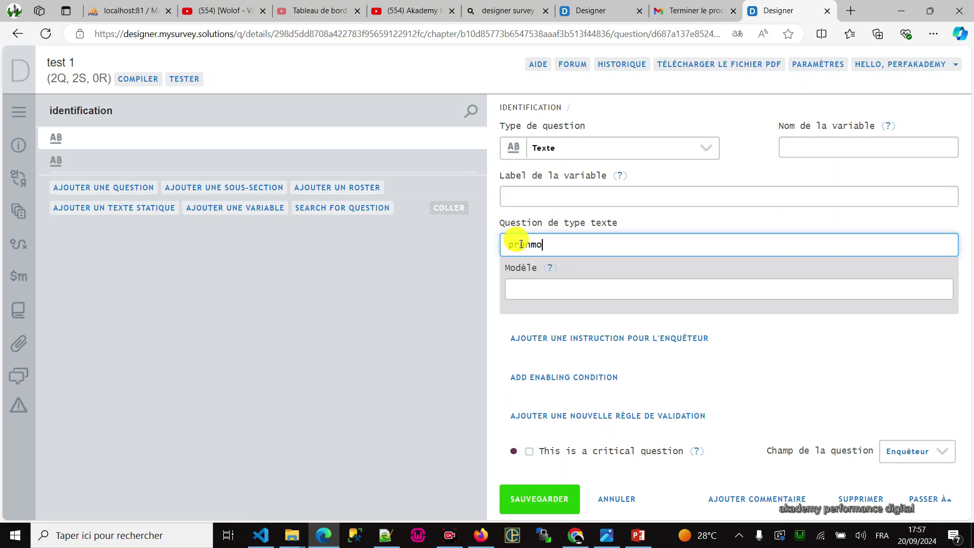
click(853, 148)
text(prenom)
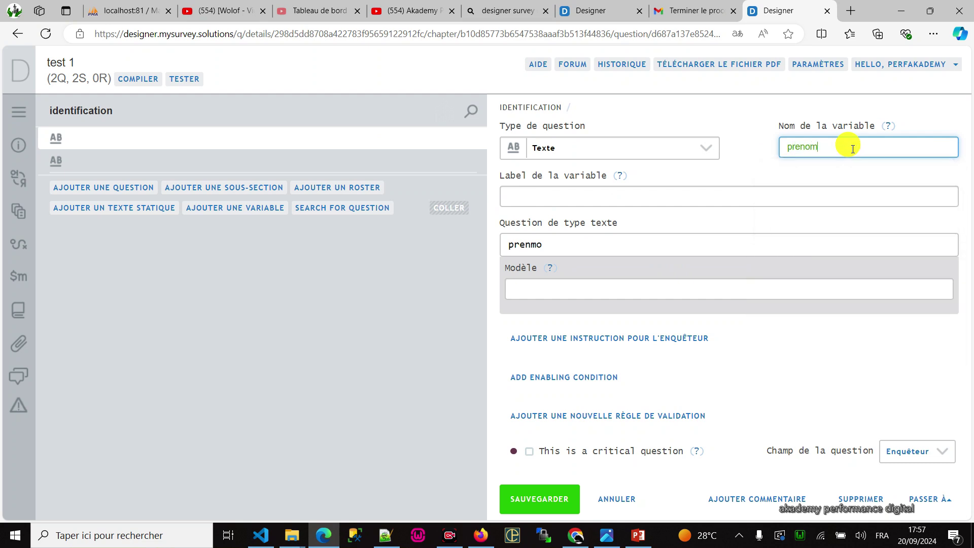
click(563, 246)
key(BackSpace)
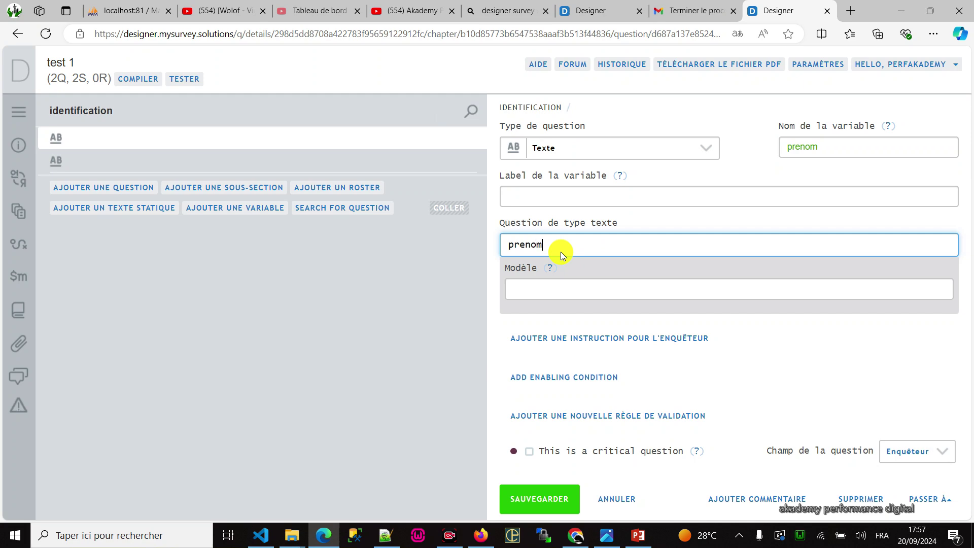
key(Return)
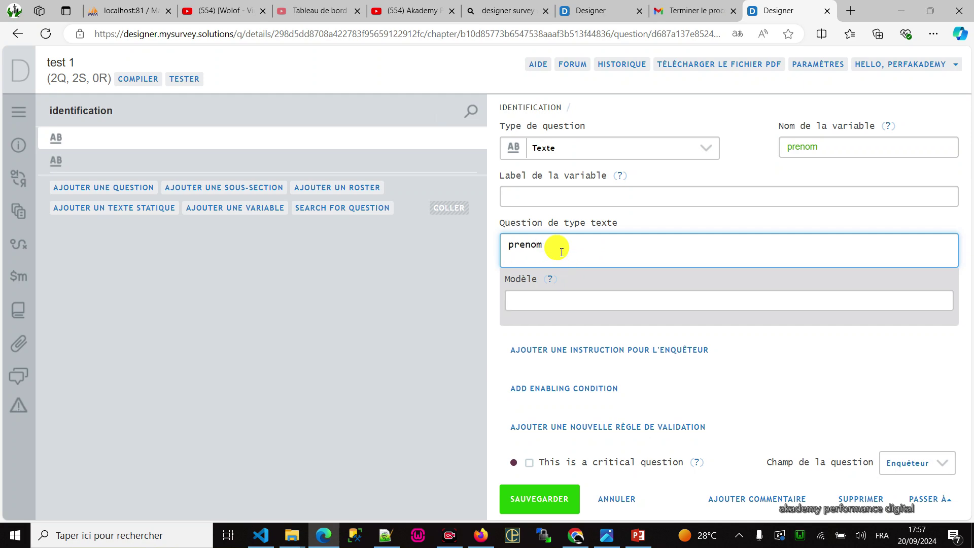
key(BackSpace)
click(553, 499)
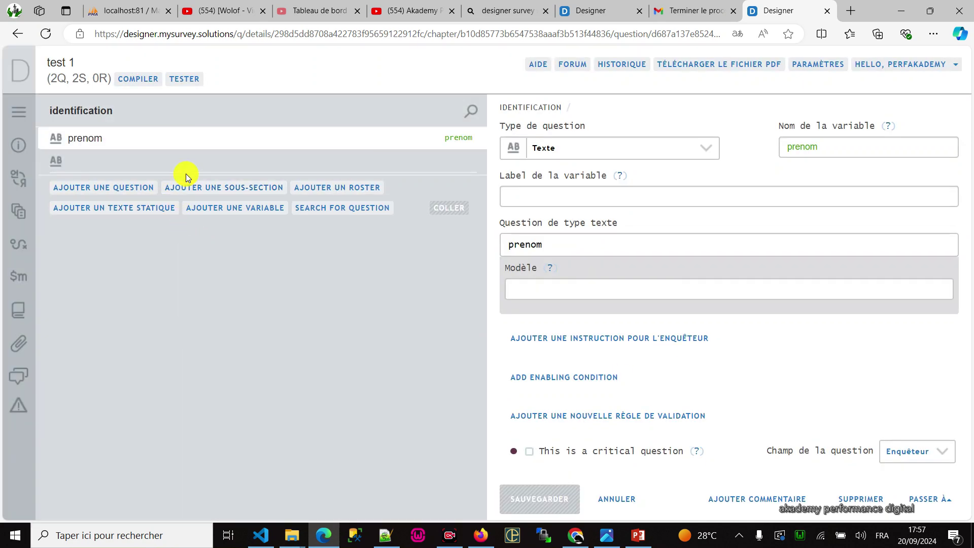
Give the second question variable nom and text Nom, save it, and compile.
click(184, 157)
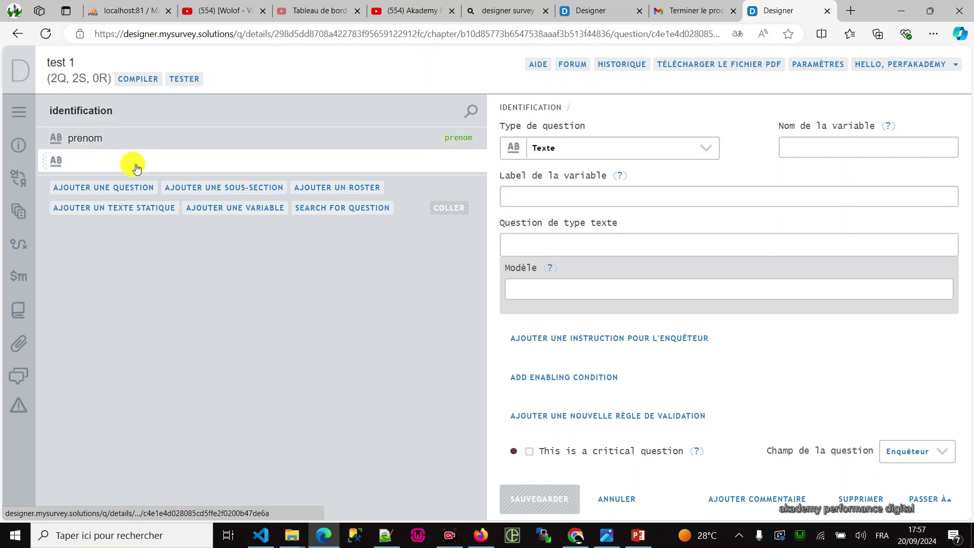
click(857, 147)
text(nom)
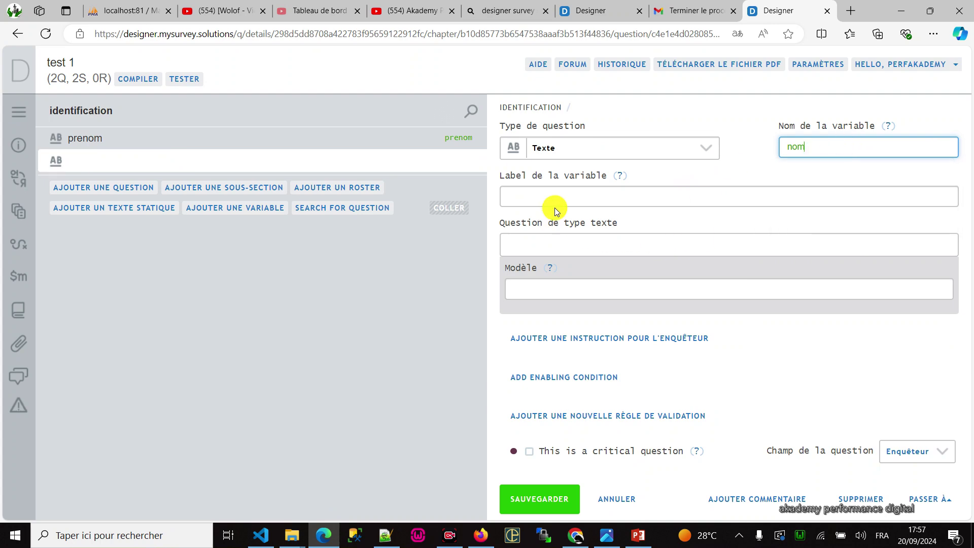
click(528, 242)
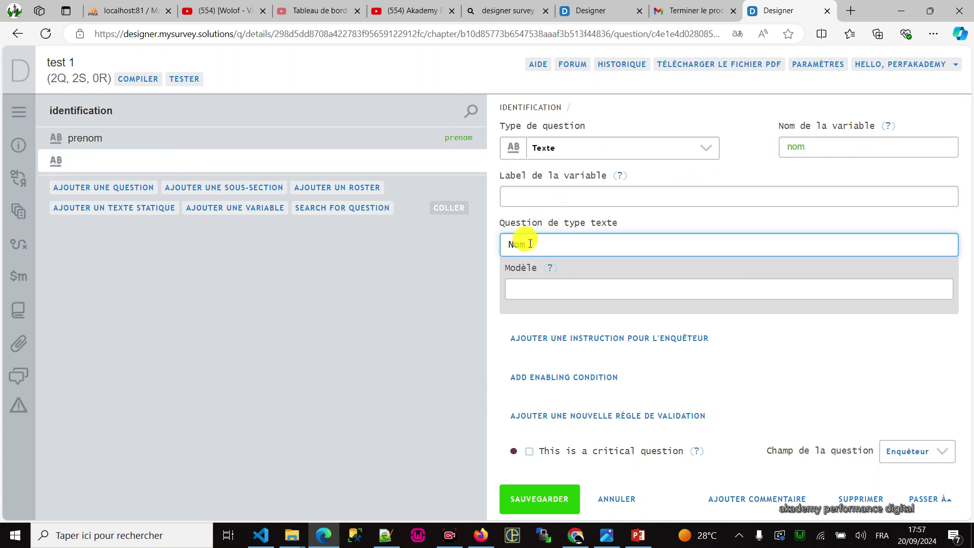
click(551, 497)
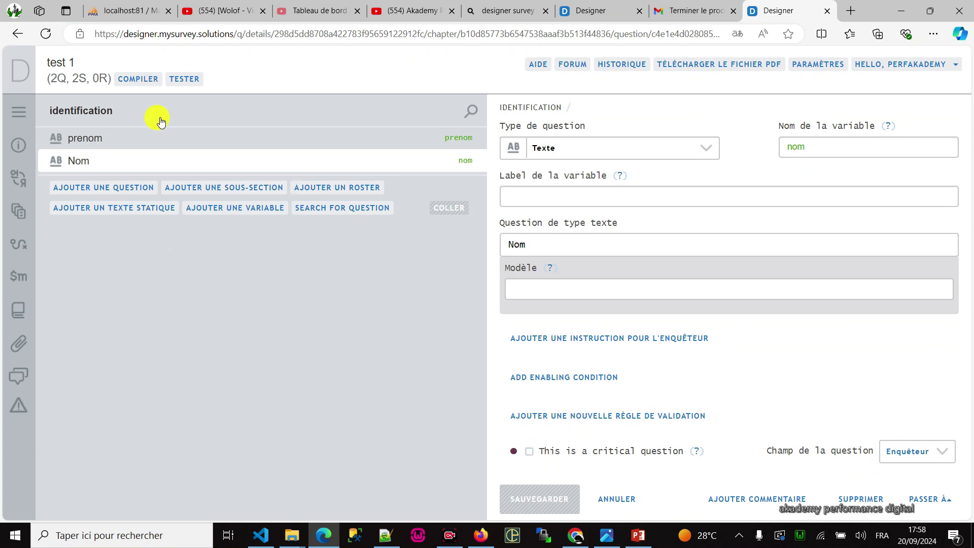
click(139, 80)
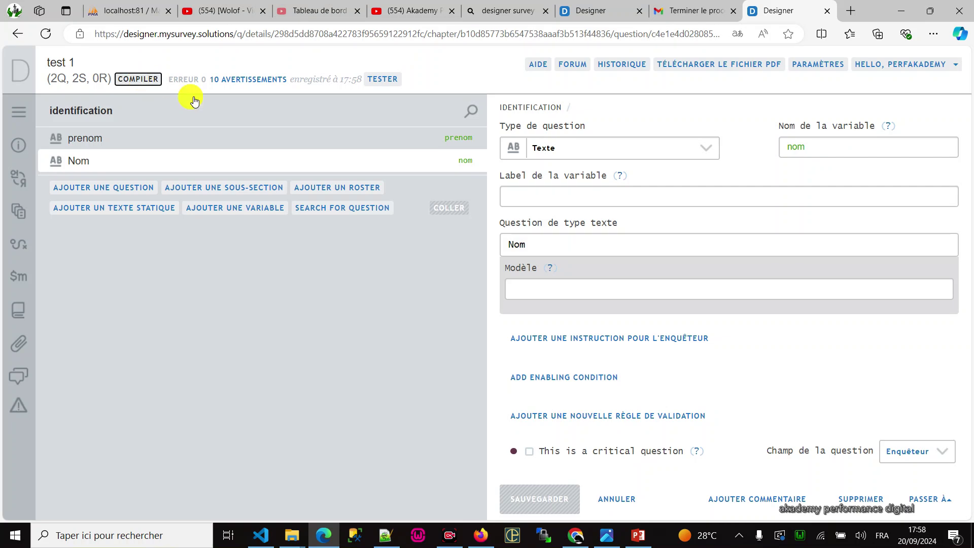
Launch test 1 in Web Tester and answer prenom with a sample first name.
click(383, 79)
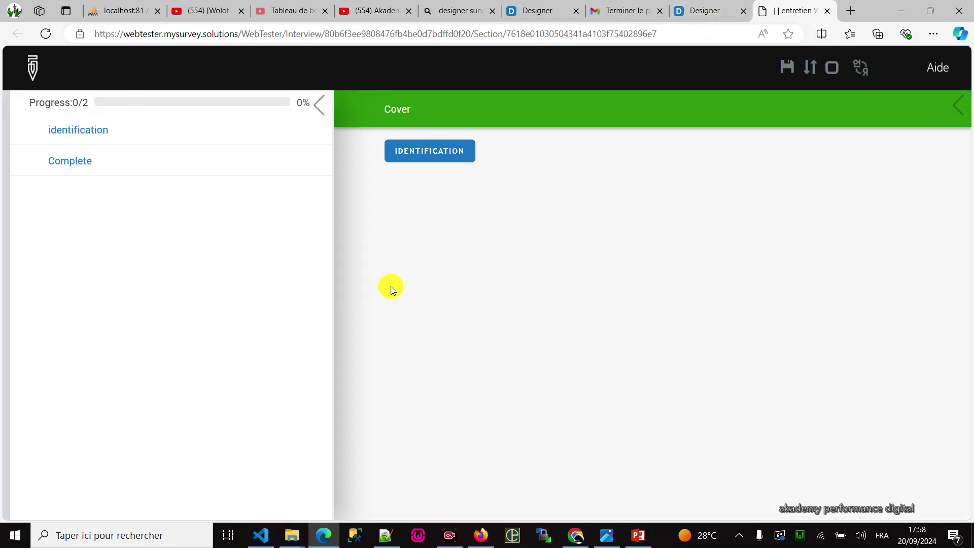
click(421, 154)
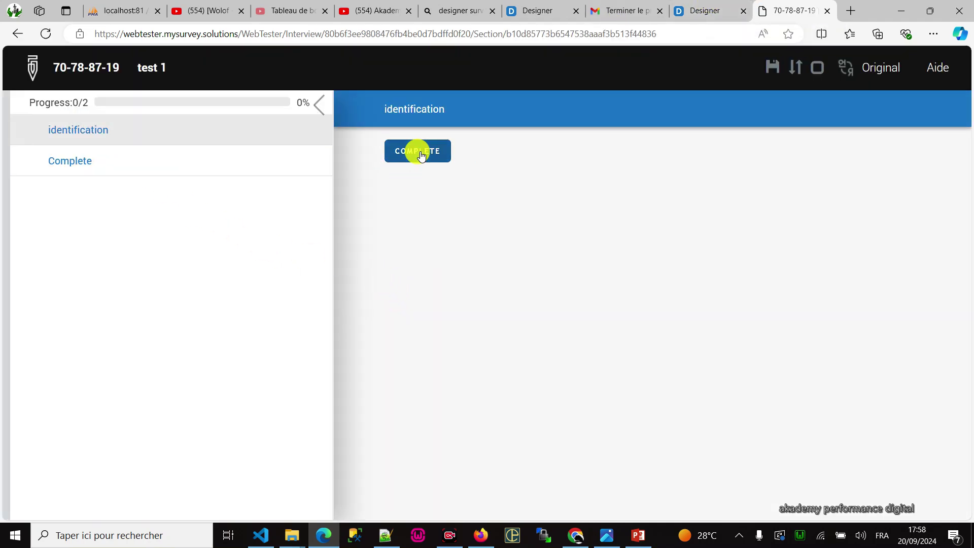
click(462, 168)
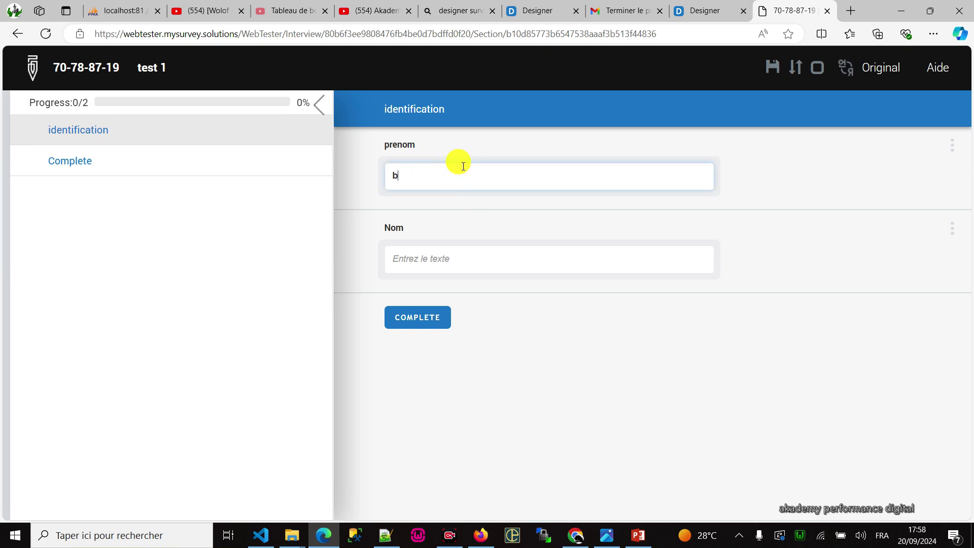
text(baye demba)
key(Return)
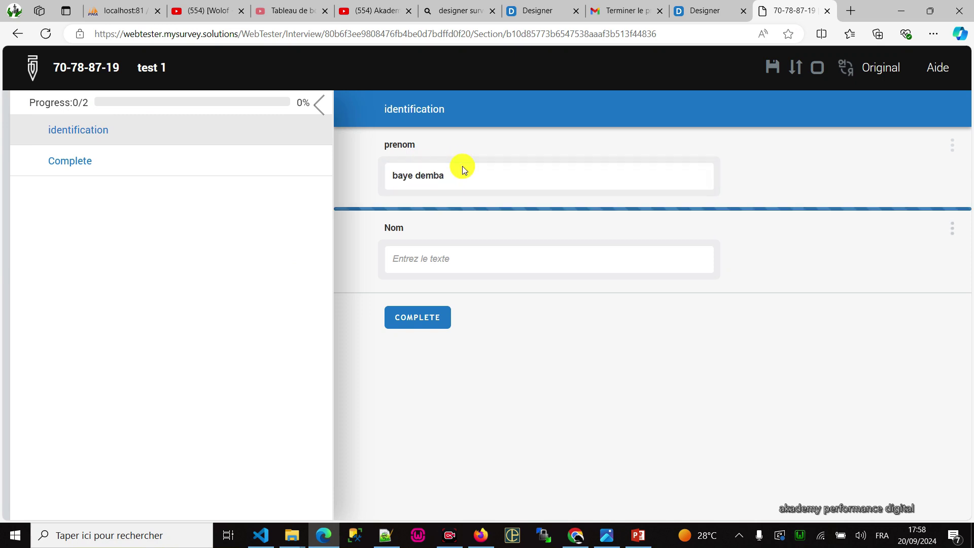
Answer Nom with a sample last name, check Complete at 2/2, and return to Designer.
click(431, 258)
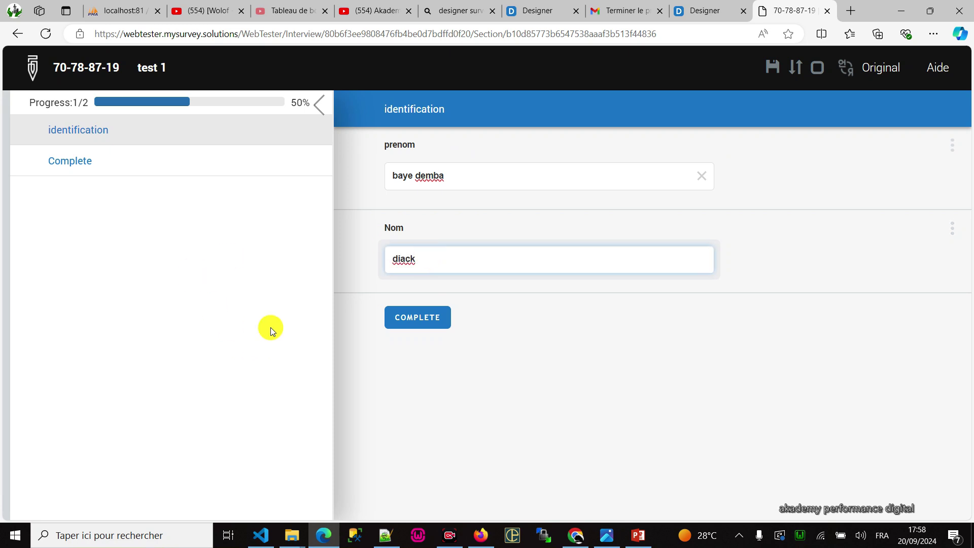
text(diack)
click(420, 319)
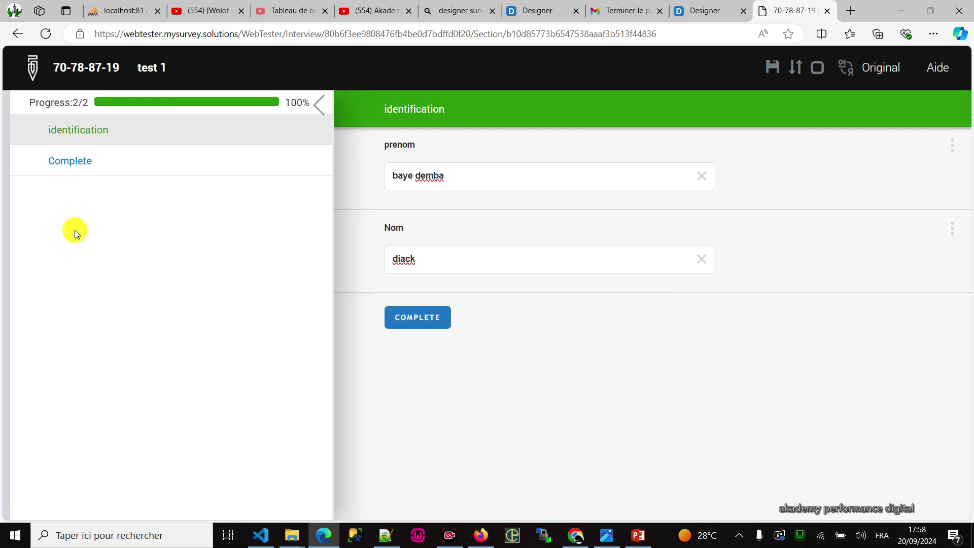
click(102, 158)
click(129, 128)
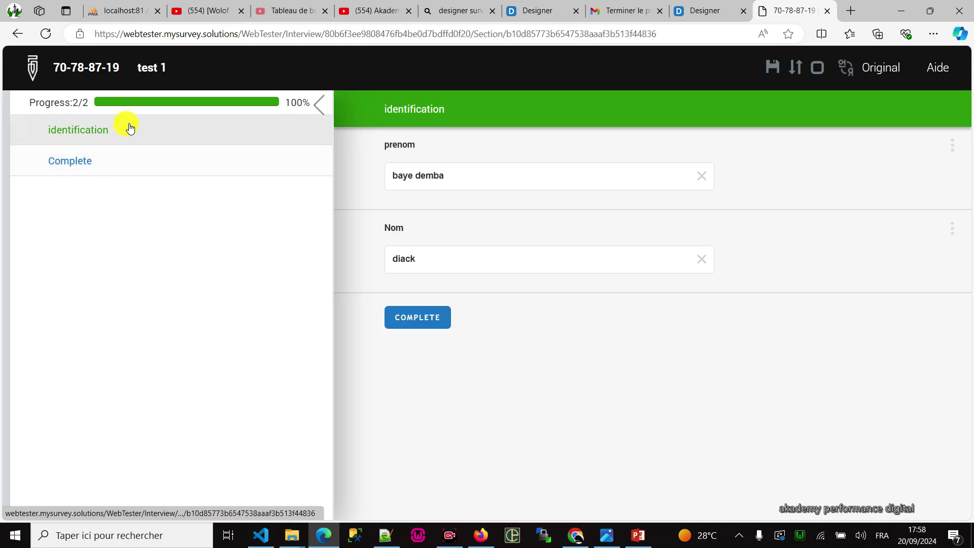
click(723, 5)
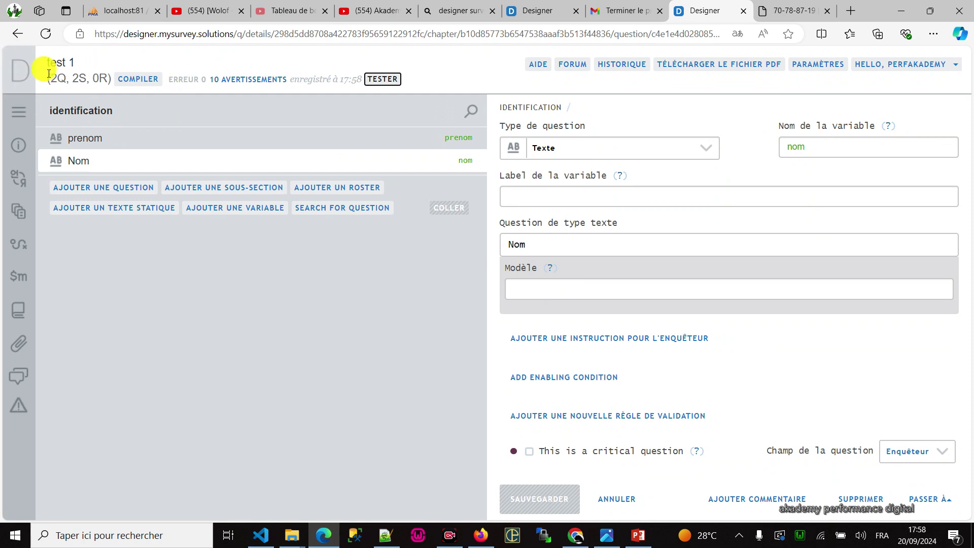
Show the empty 'Questionnaires partagés avec moi' list, then skim the Designer Interface help docs and close them.
click(26, 71)
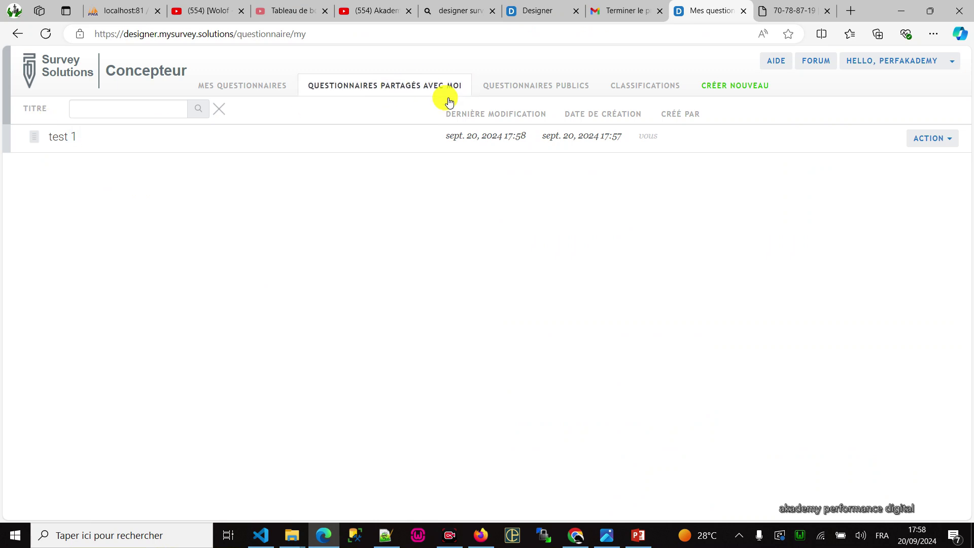
click(394, 83)
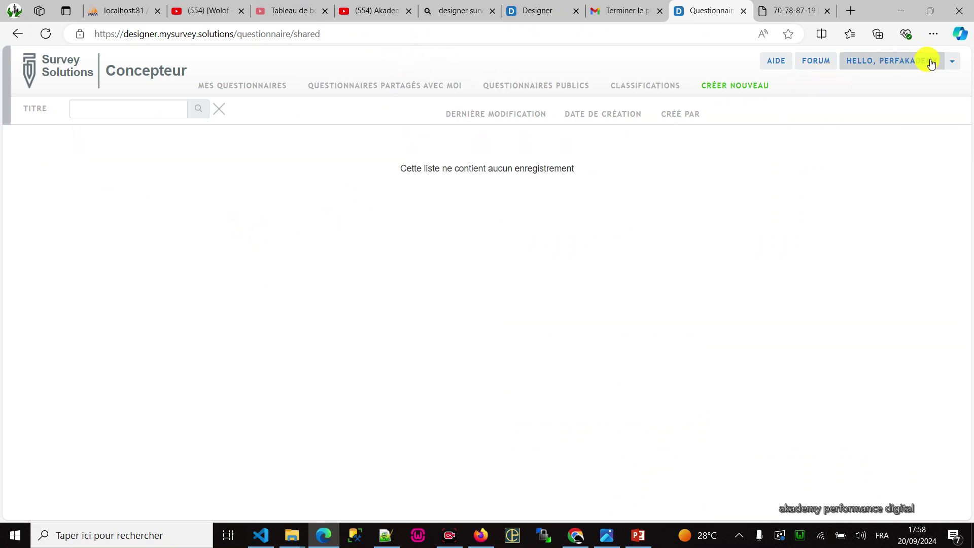
click(953, 63)
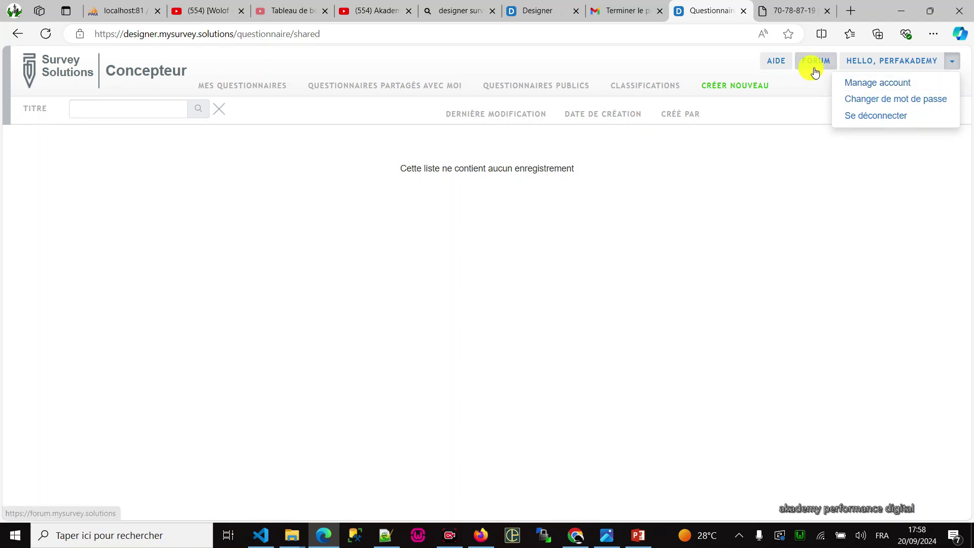
click(789, 61)
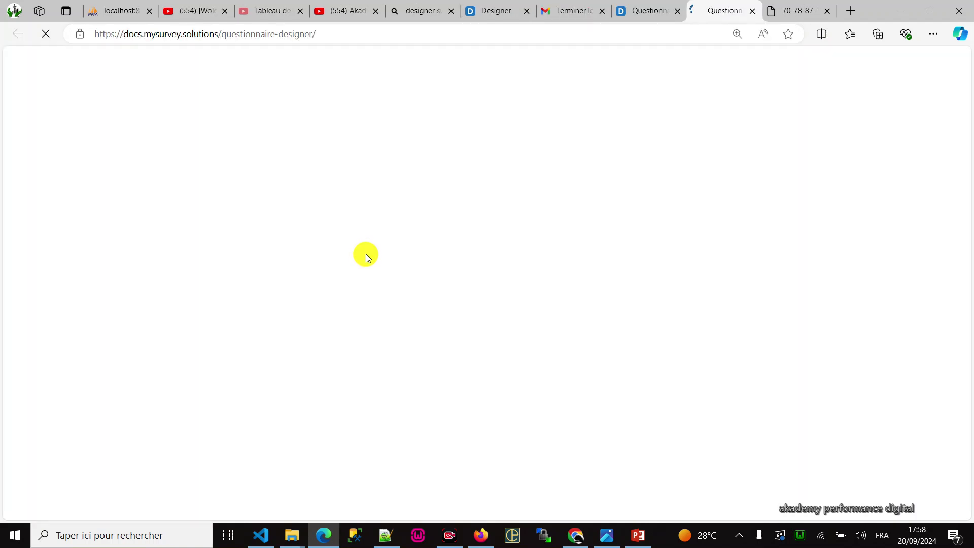
scroll(337, 254, down, 3)
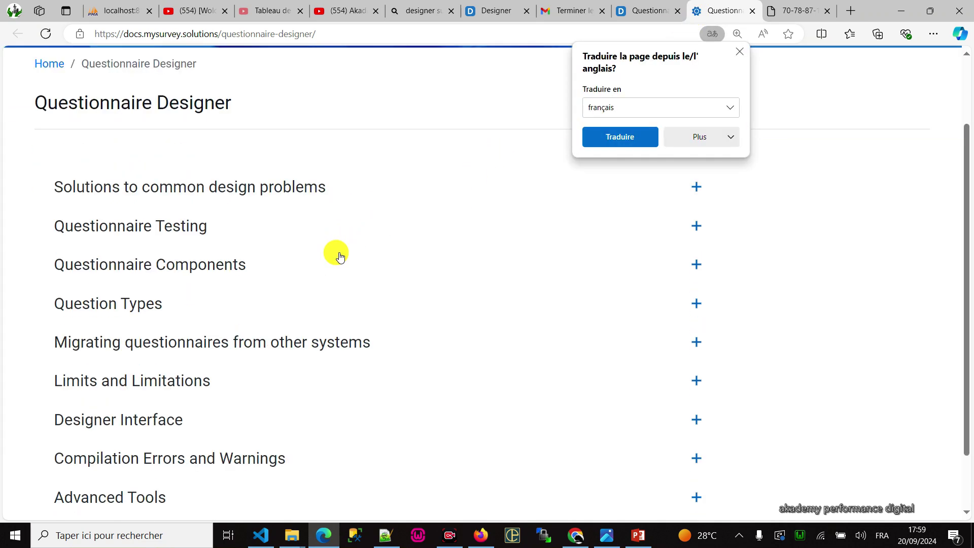
click(137, 367)
scroll(246, 322, down, 10)
scroll(289, 229, down, 13)
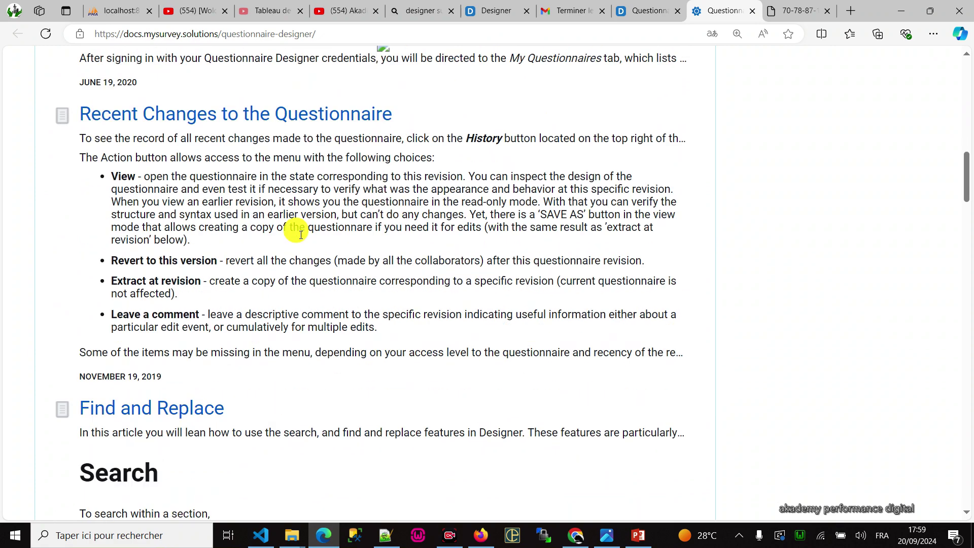
scroll(398, 287, down, 7)
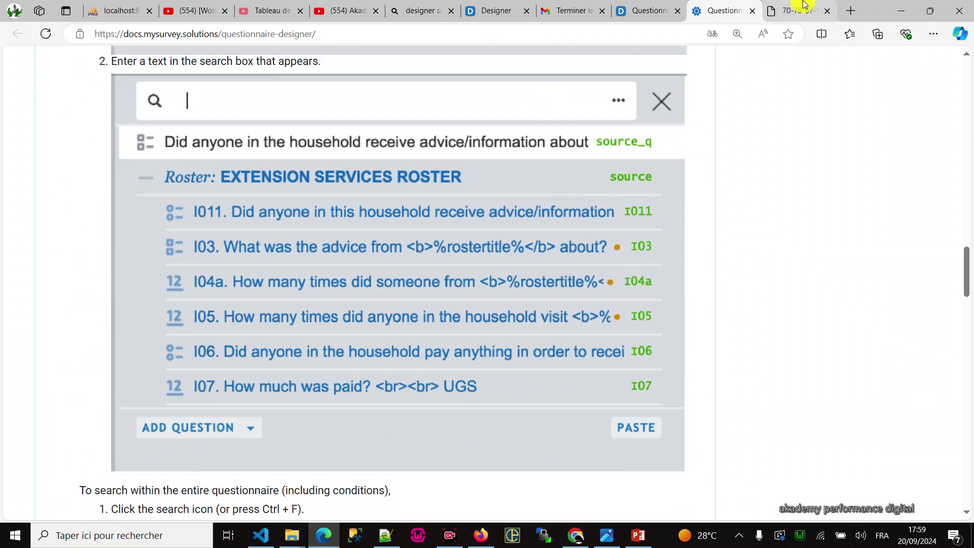
click(753, 11)
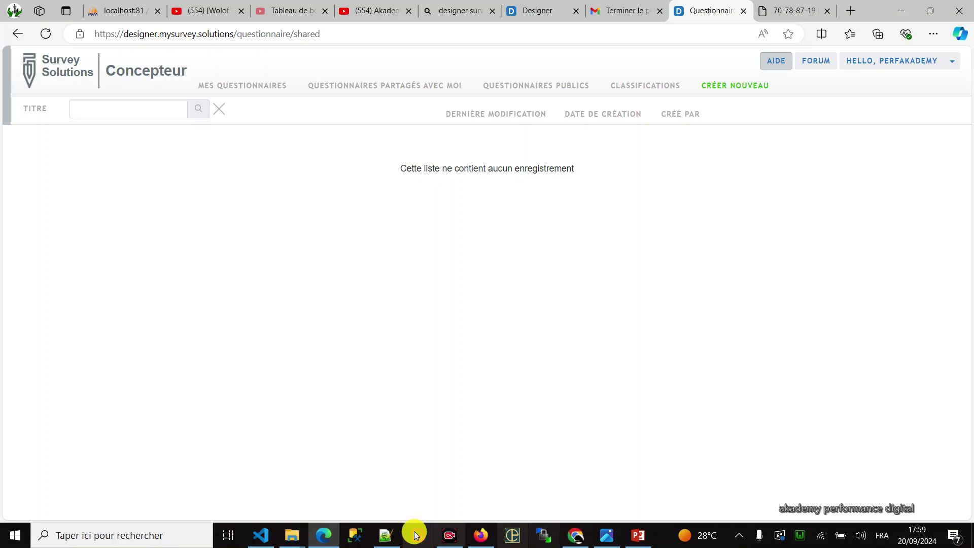
Cycle through Notepad++, Gmail and the Designer tab, ending on the Akademy Performance Digital YouTube playlists.
click(322, 535)
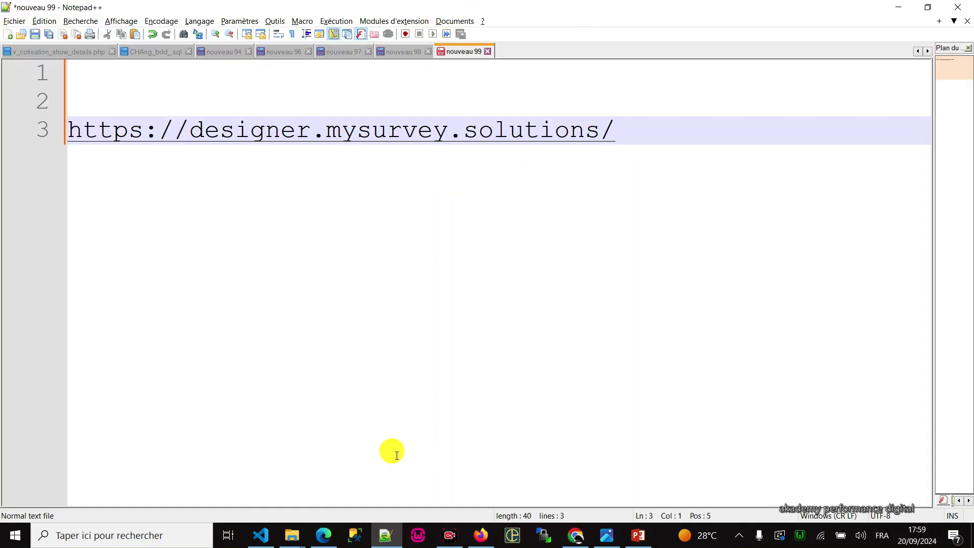
click(325, 534)
click(627, 10)
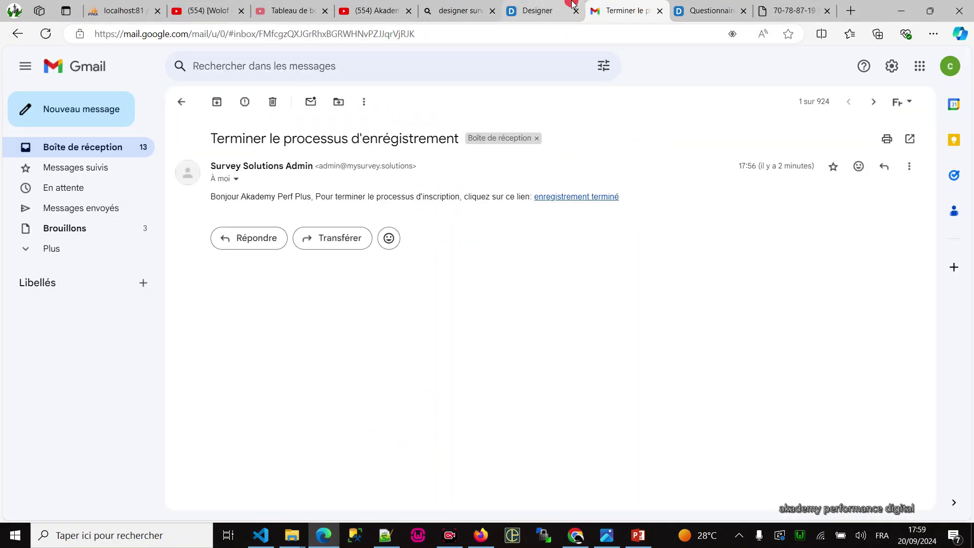
click(538, 10)
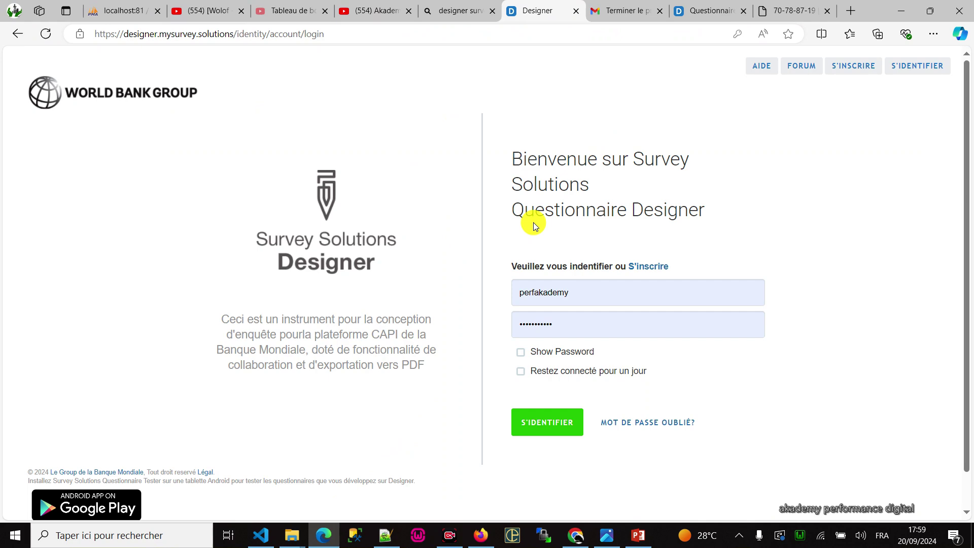
click(377, 10)
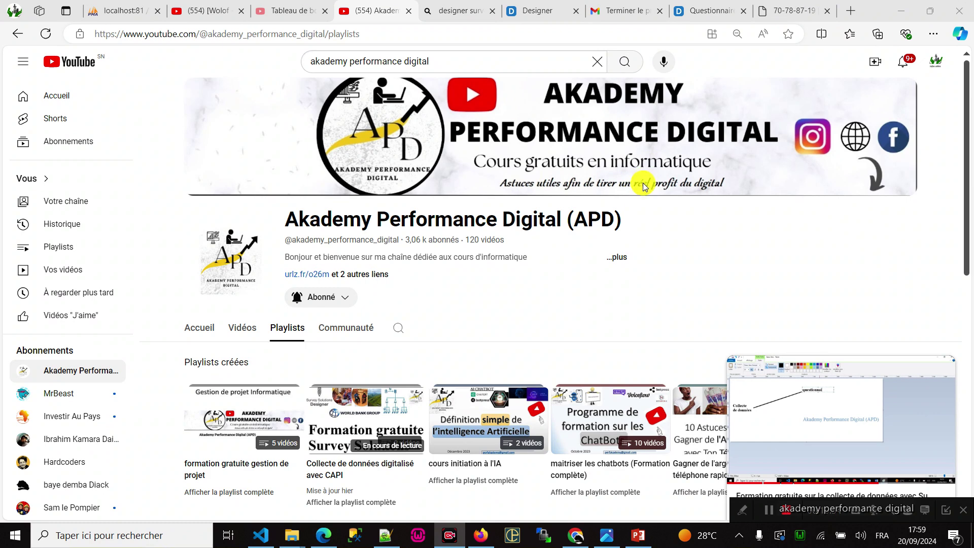
scroll(644, 182, down, 3)
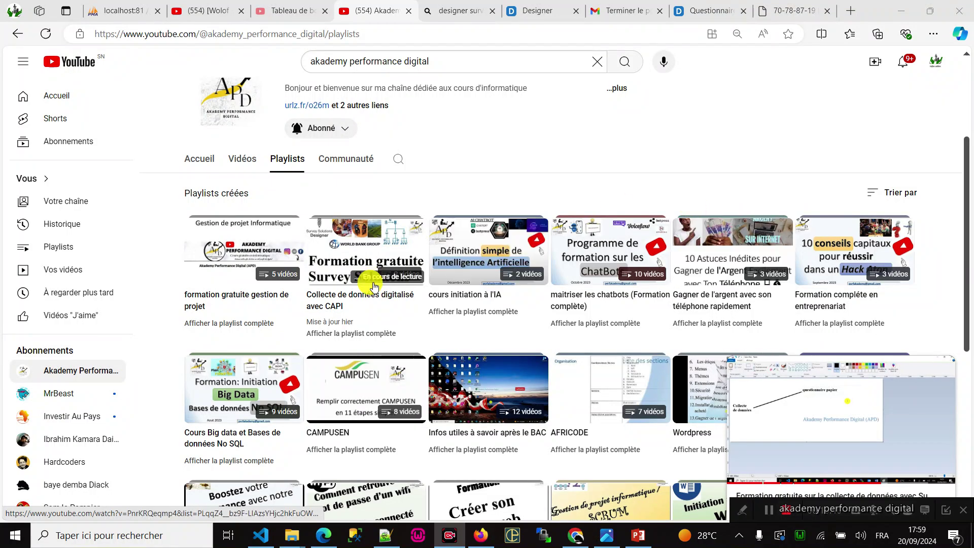
scroll(472, 206, down, 3)
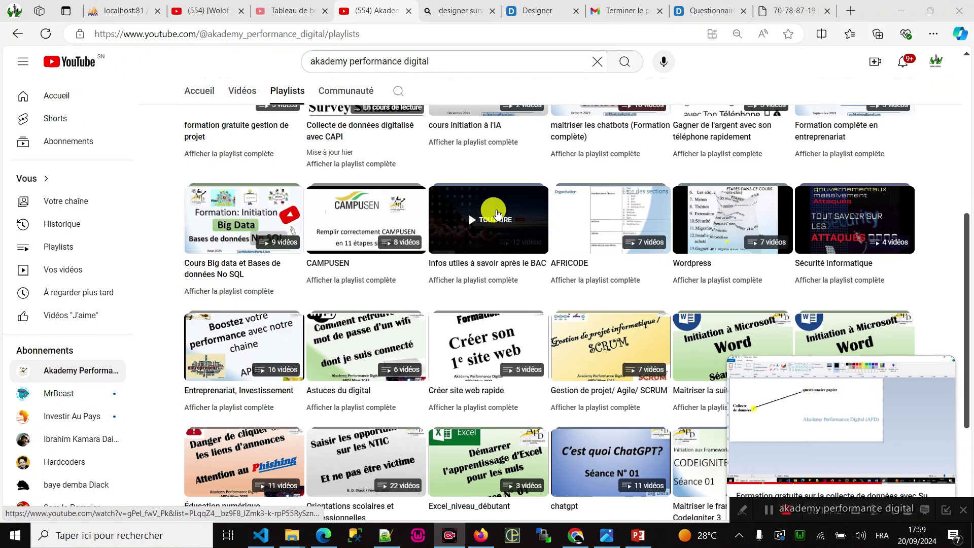